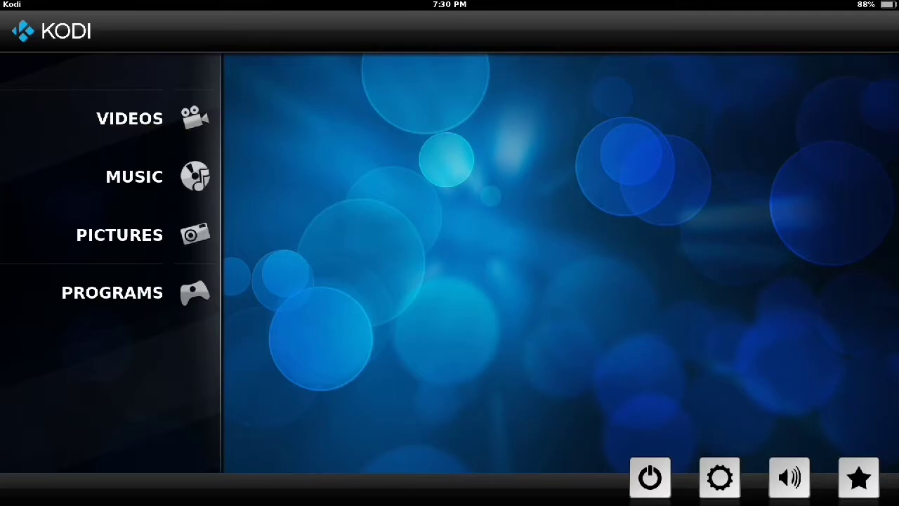
Change the interface skin from the appearance settings to Confluence and keep the change
click(719, 478)
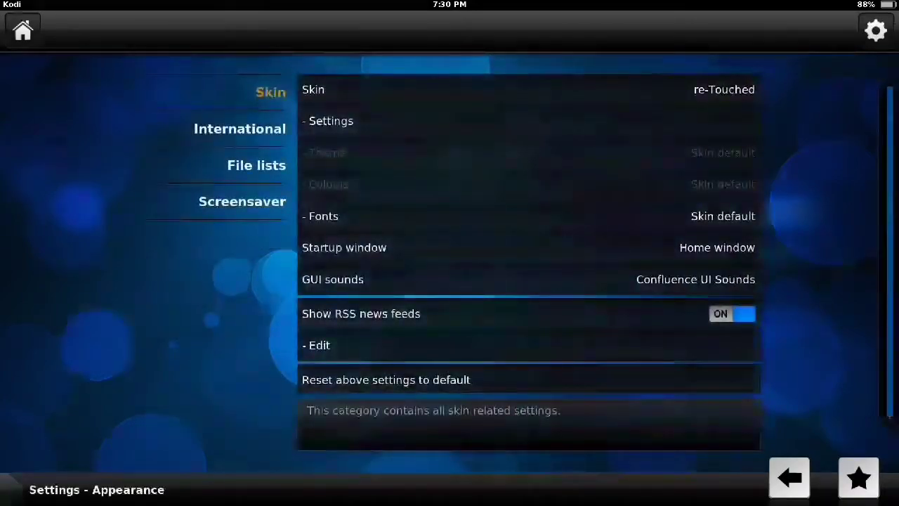
click(692, 89)
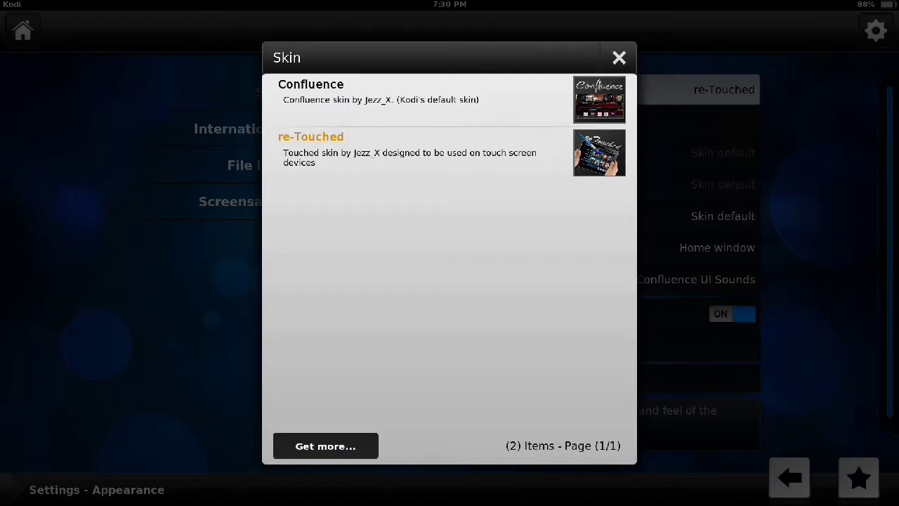
click(354, 92)
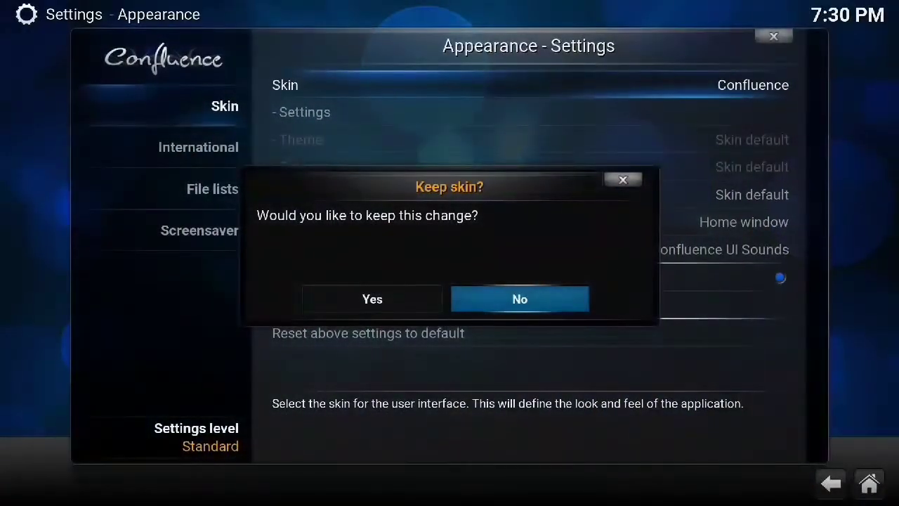
click(374, 296)
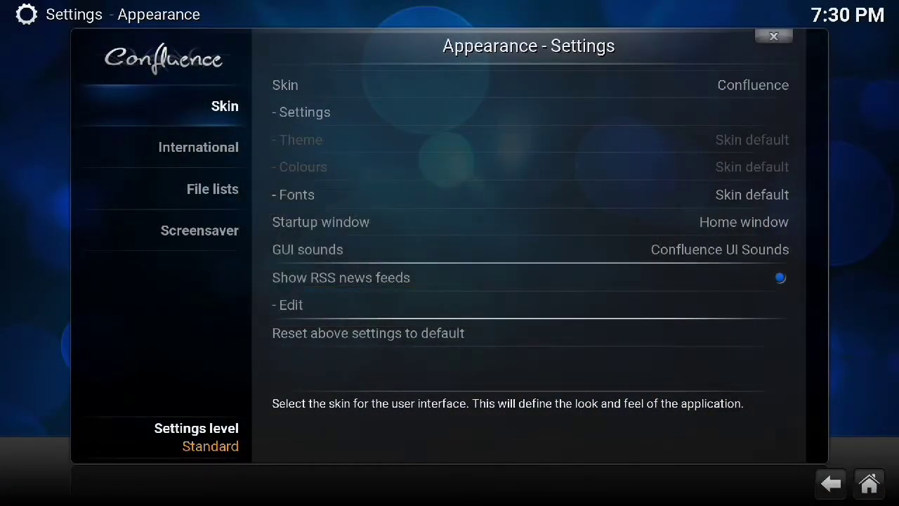
Leave the appearance settings and return to the home screen with System selected
click(829, 482)
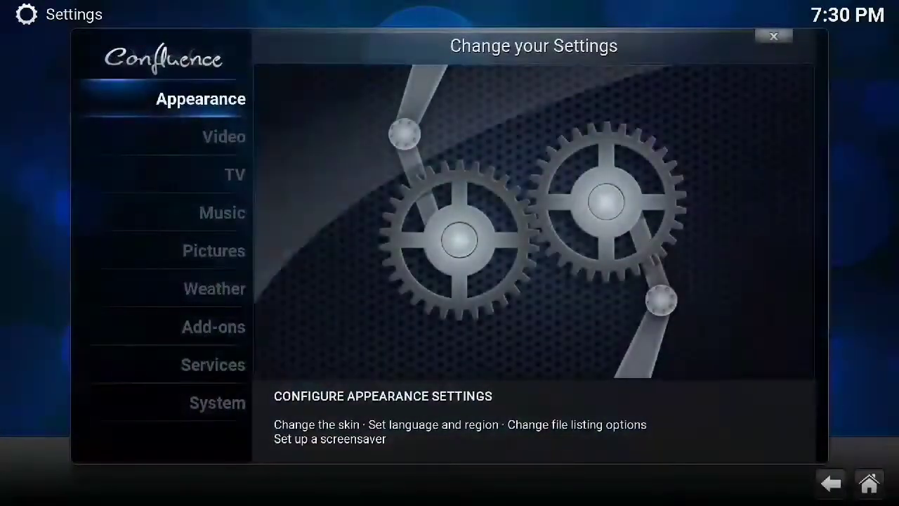
click(829, 481)
click(692, 297)
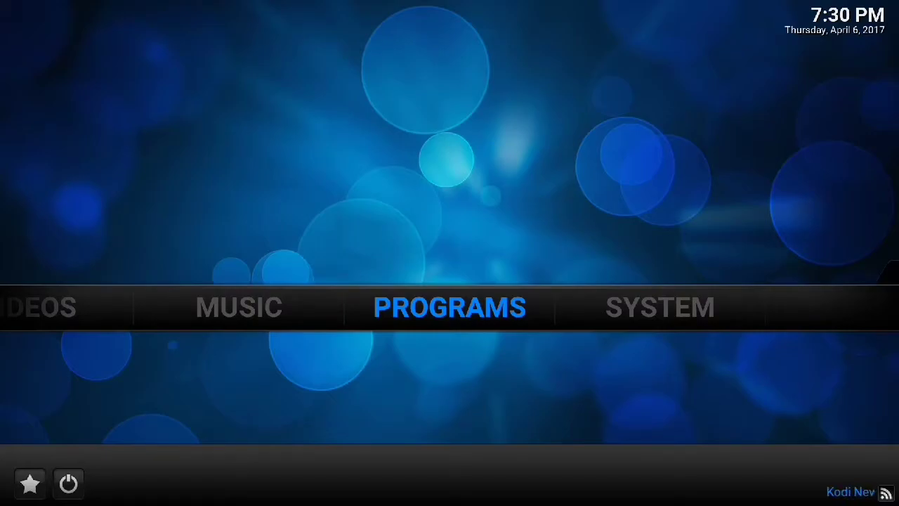
click(660, 307)
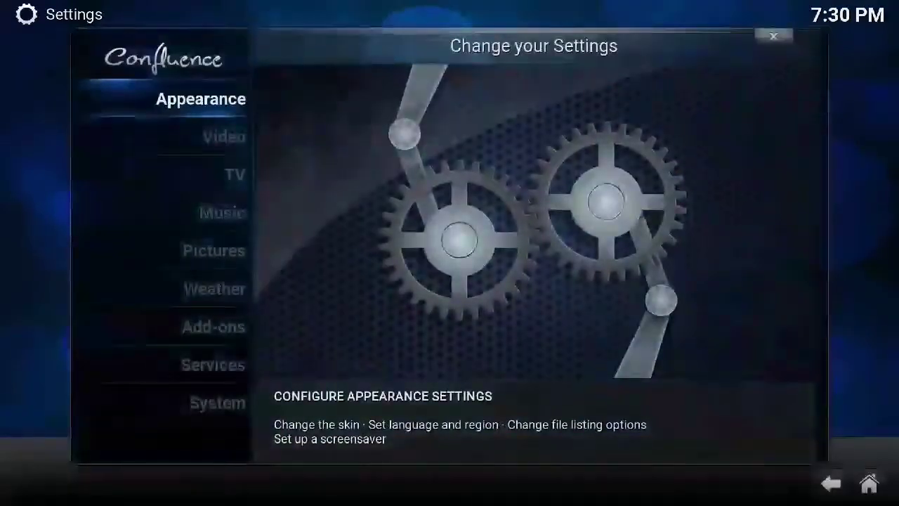
key(Escape)
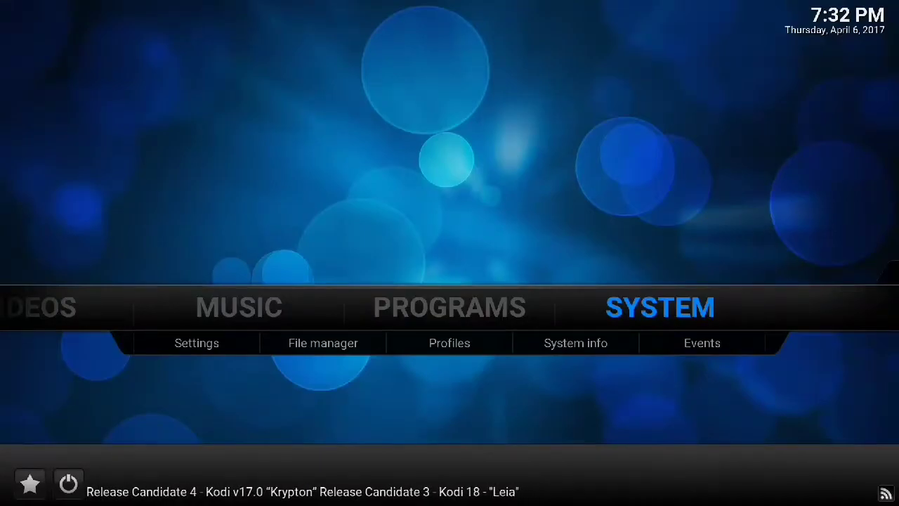
Open the File manager and start a new file source with its path open for entry
key(Return)
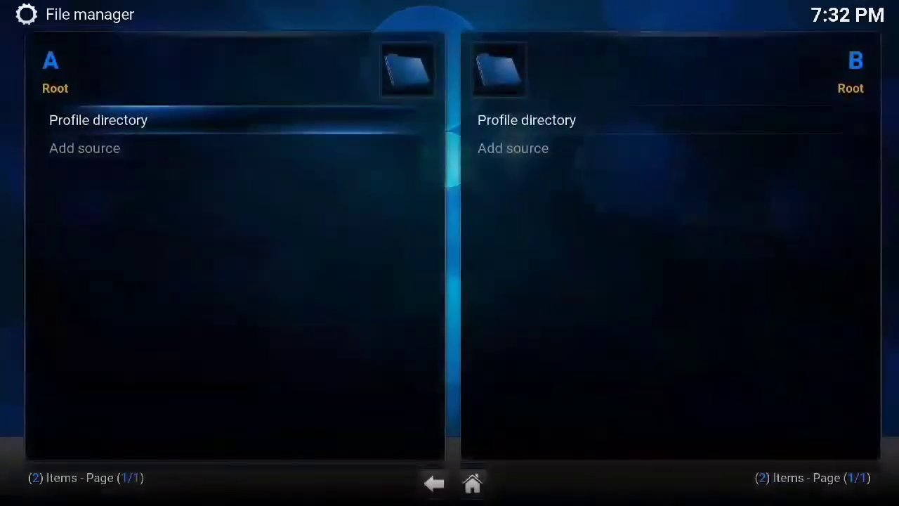
click(134, 154)
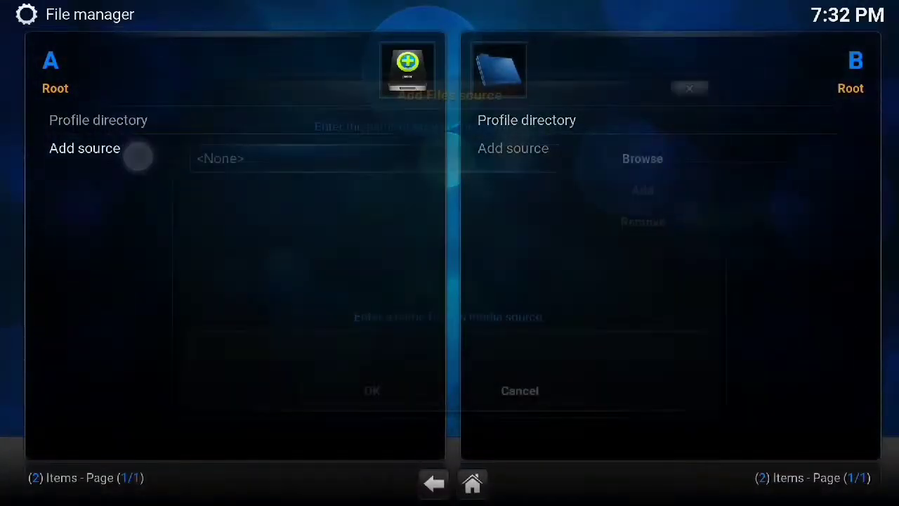
click(269, 158)
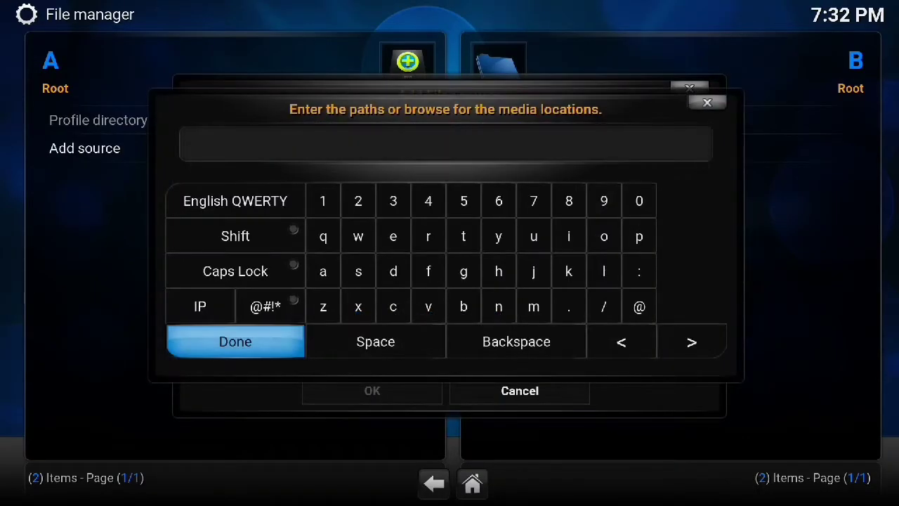
click(499, 271)
click(463, 236)
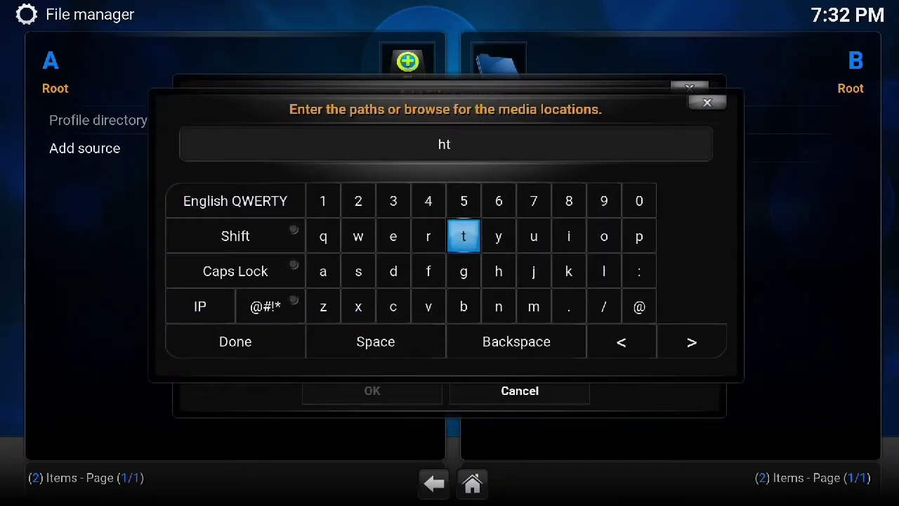
click(463, 236)
click(639, 236)
click(639, 271)
click(604, 306)
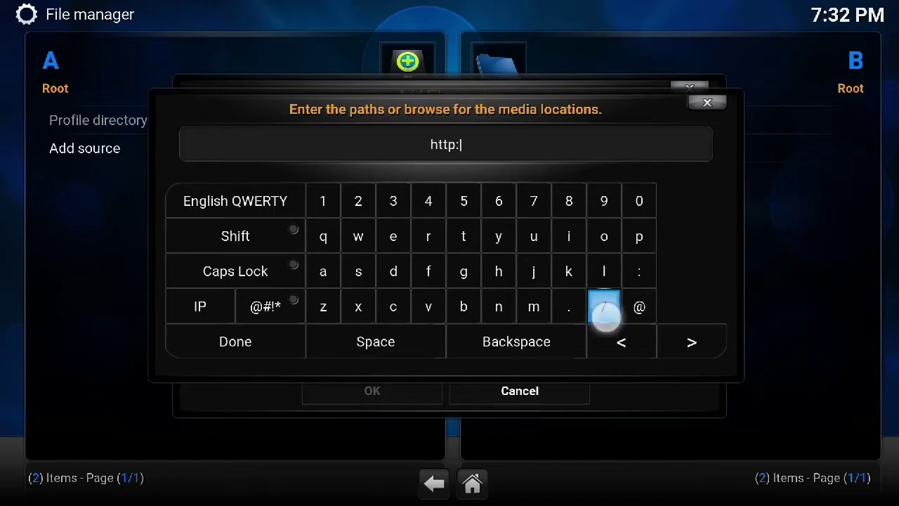
click(604, 306)
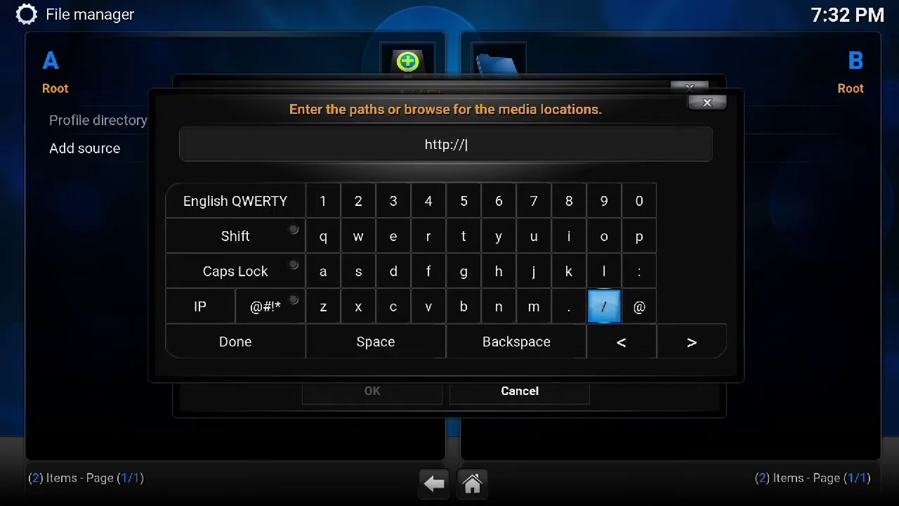
click(393, 271)
click(569, 236)
click(533, 306)
click(569, 236)
click(464, 236)
click(429, 235)
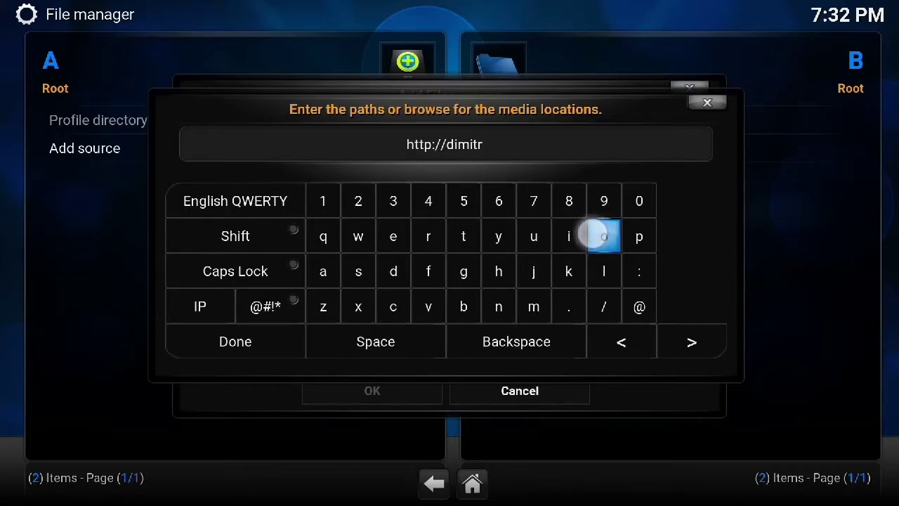
click(604, 236)
click(604, 271)
click(604, 236)
click(463, 271)
click(499, 236)
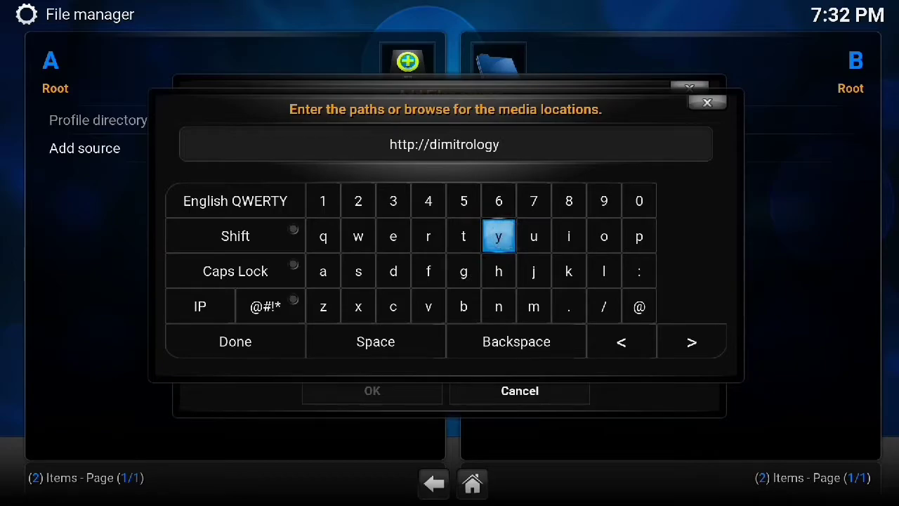
click(569, 306)
click(394, 306)
click(604, 236)
click(533, 306)
click(604, 306)
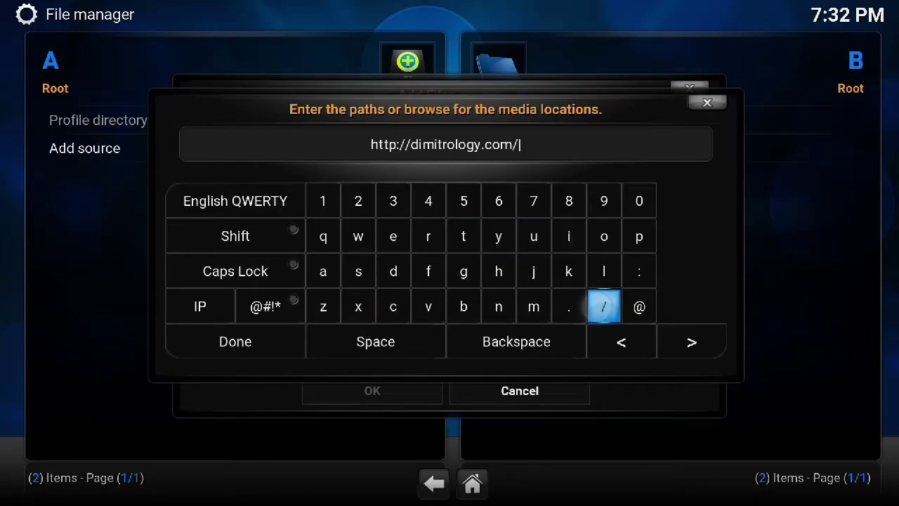
click(428, 236)
click(393, 236)
click(639, 236)
click(603, 235)
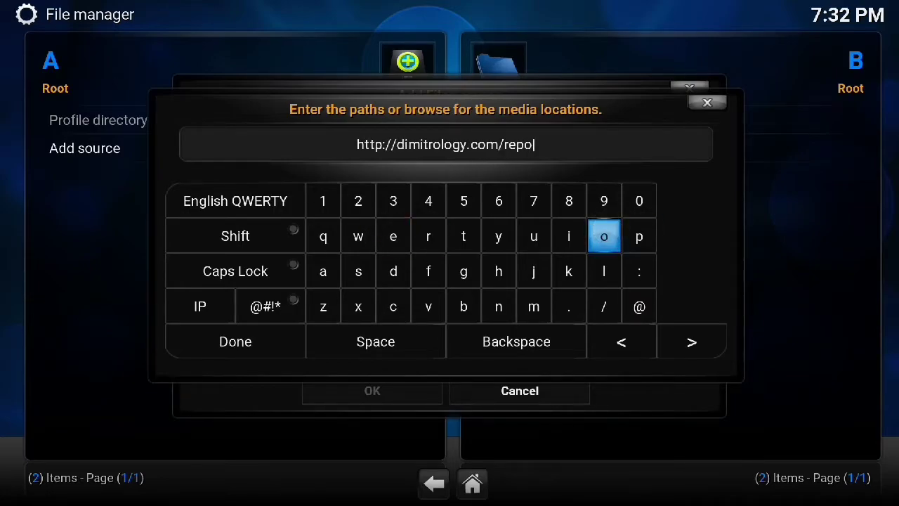
click(249, 344)
Replace the media source's default name with dimitrology and save the new source
click(487, 343)
click(541, 340)
click(538, 341)
click(538, 342)
click(530, 352)
click(393, 271)
click(569, 236)
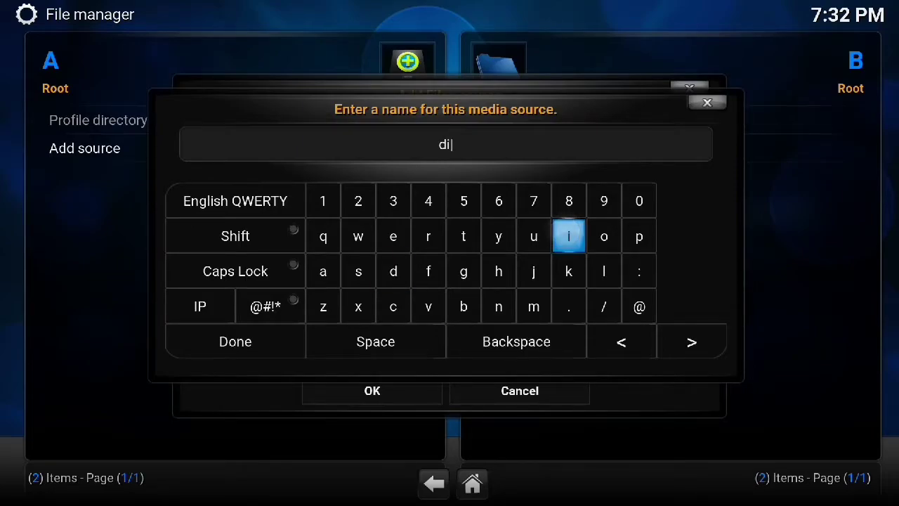
click(533, 306)
click(568, 236)
click(464, 236)
click(428, 235)
click(604, 236)
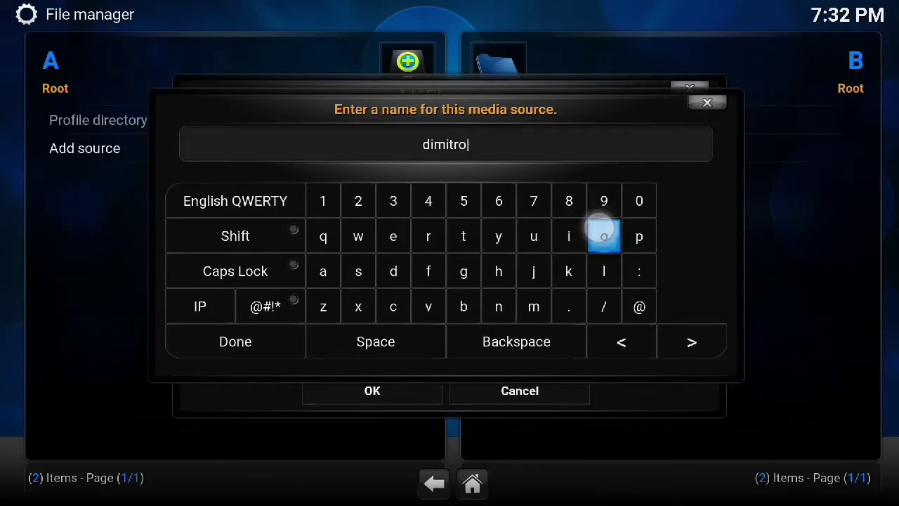
click(604, 271)
click(604, 236)
click(463, 271)
click(464, 236)
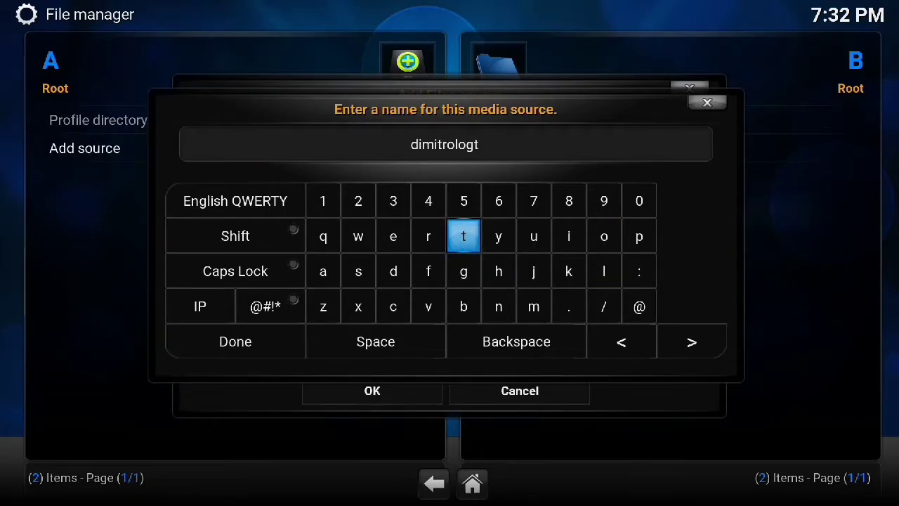
click(516, 342)
click(499, 236)
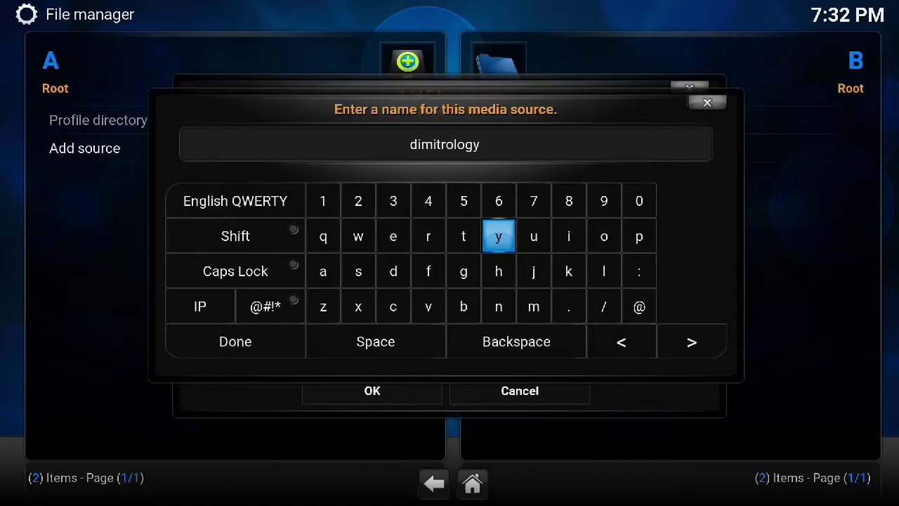
click(236, 341)
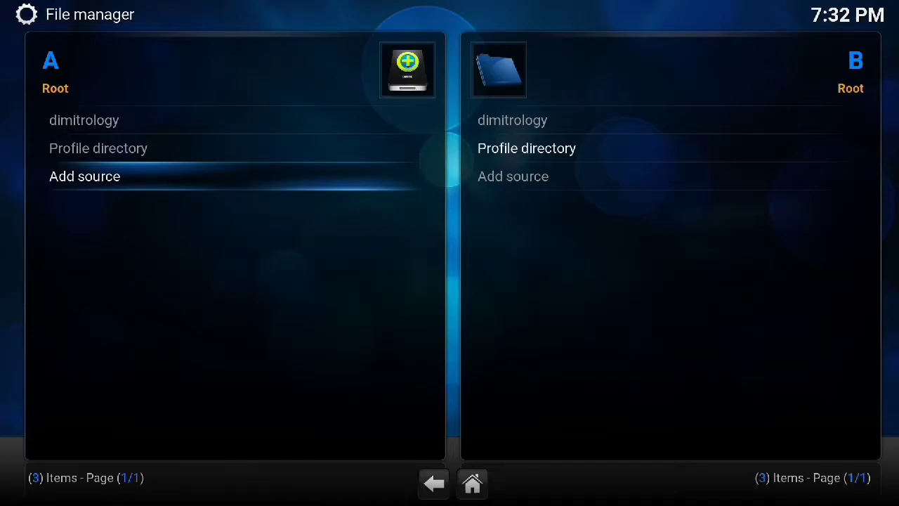
Leave the File manager and open the Add-ons section of the system settings
key(Escape)
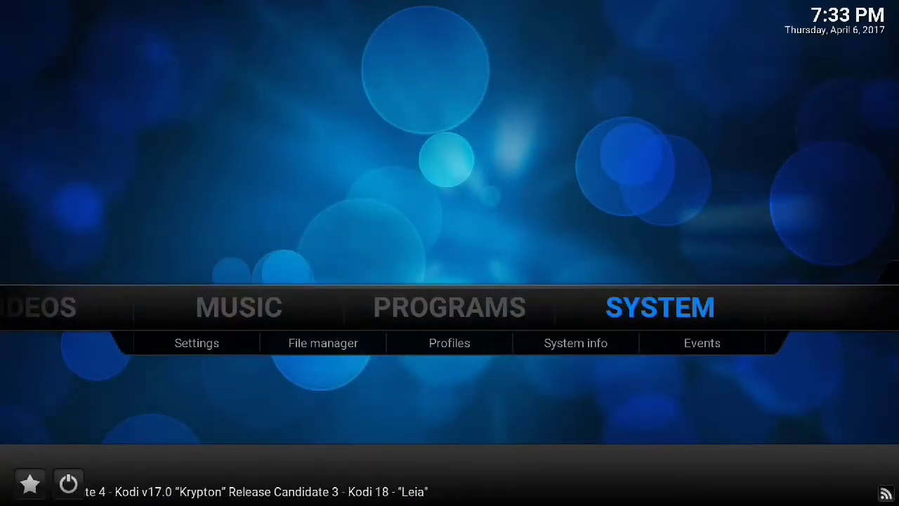
click(200, 344)
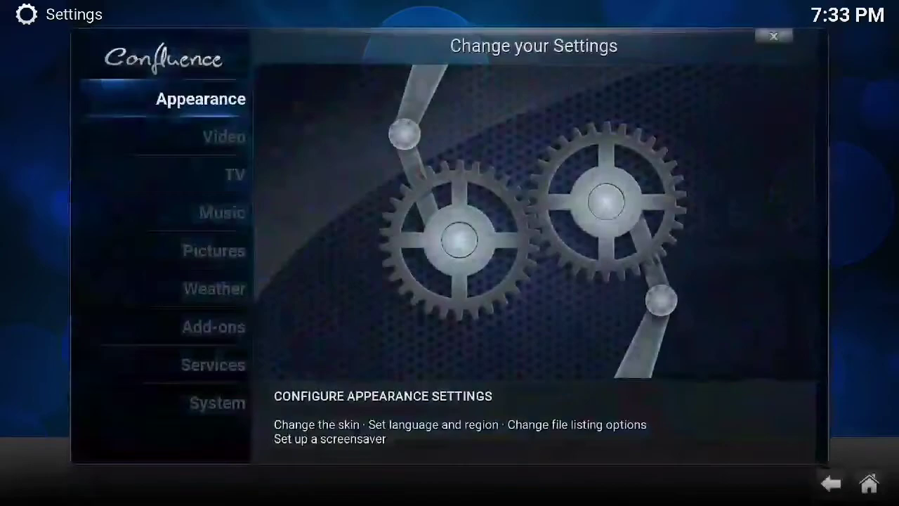
click(213, 326)
click(576, 365)
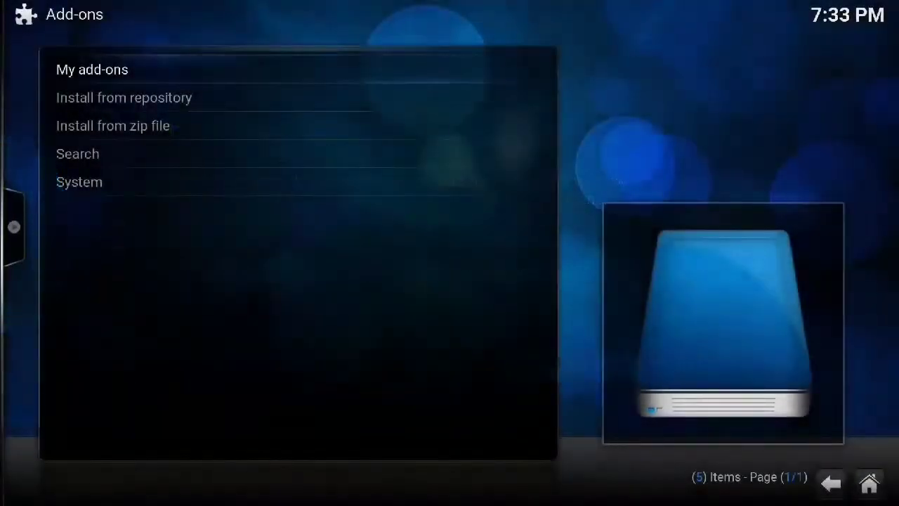
Install the add-on plugin.video.wizardology.zip as a zip file from the dimitrology source
click(160, 123)
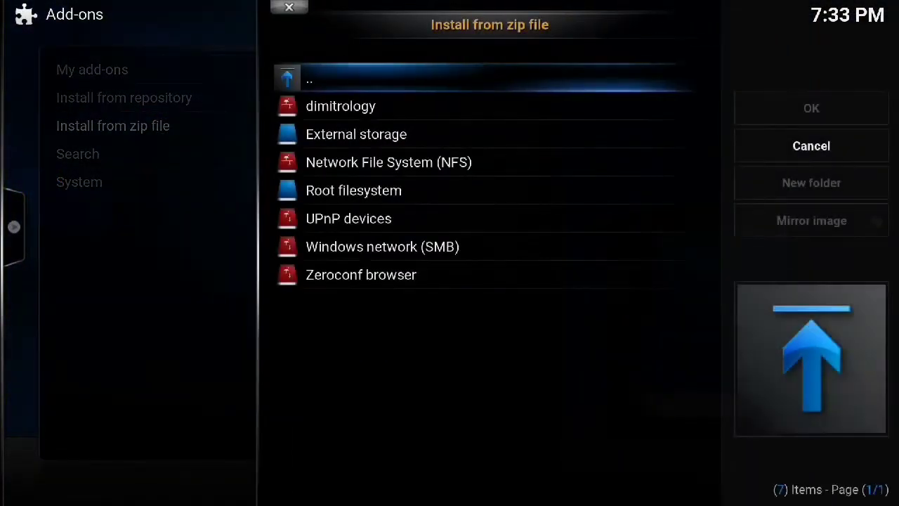
click(341, 106)
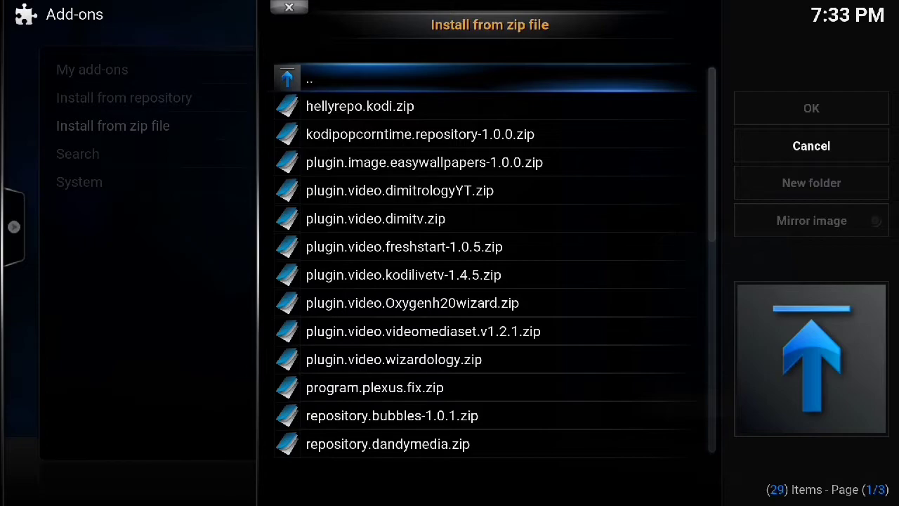
click(546, 359)
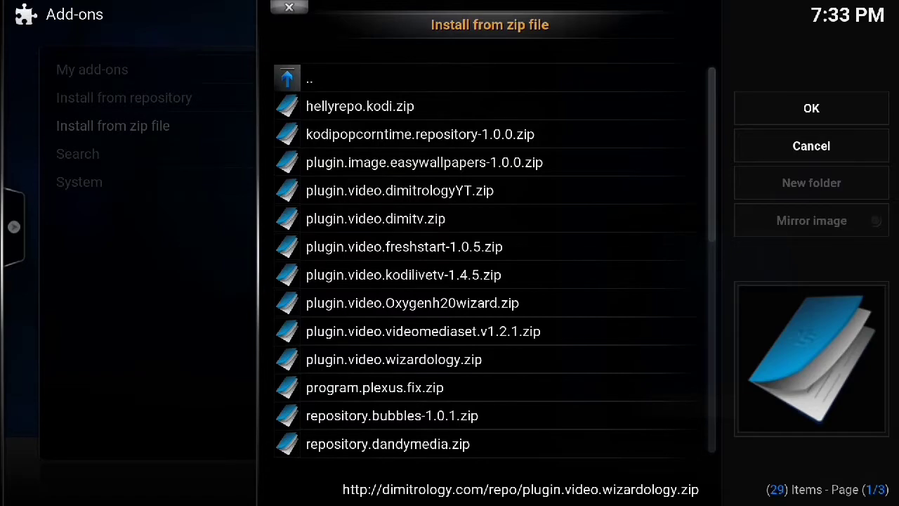
key(Return)
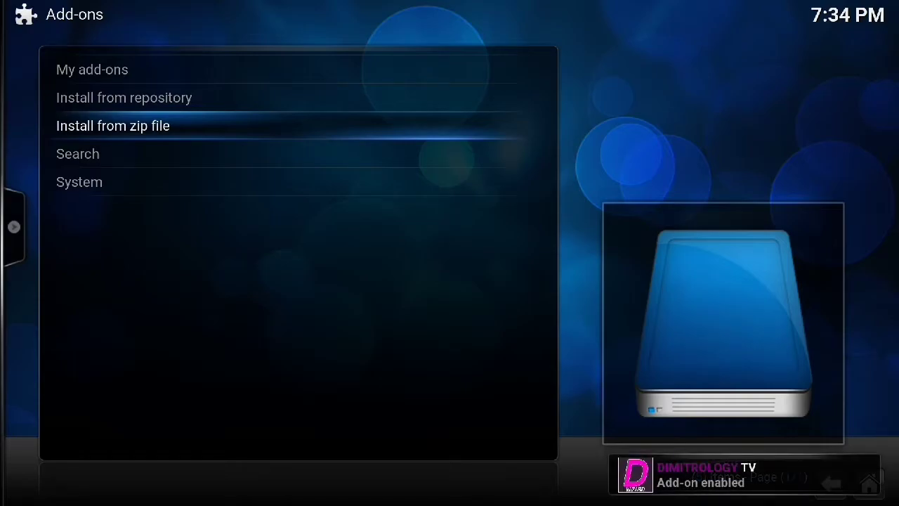
key(Up)
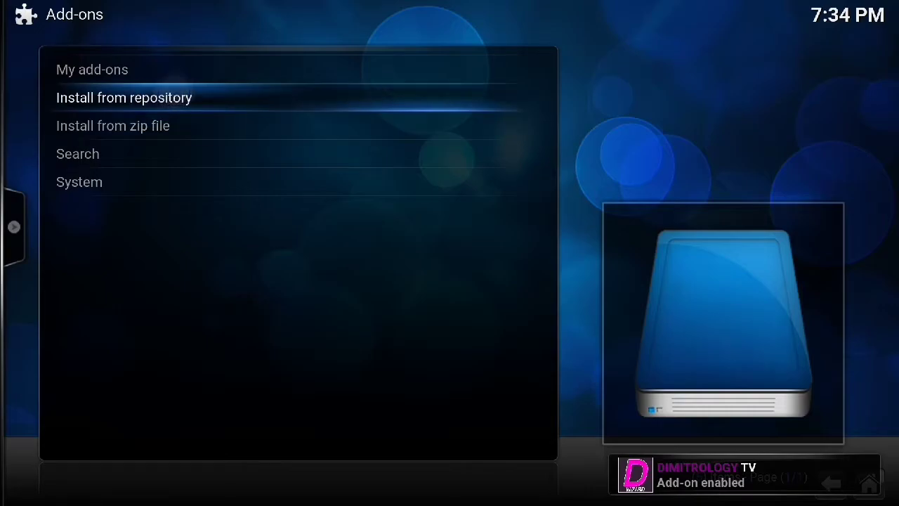
key(Return)
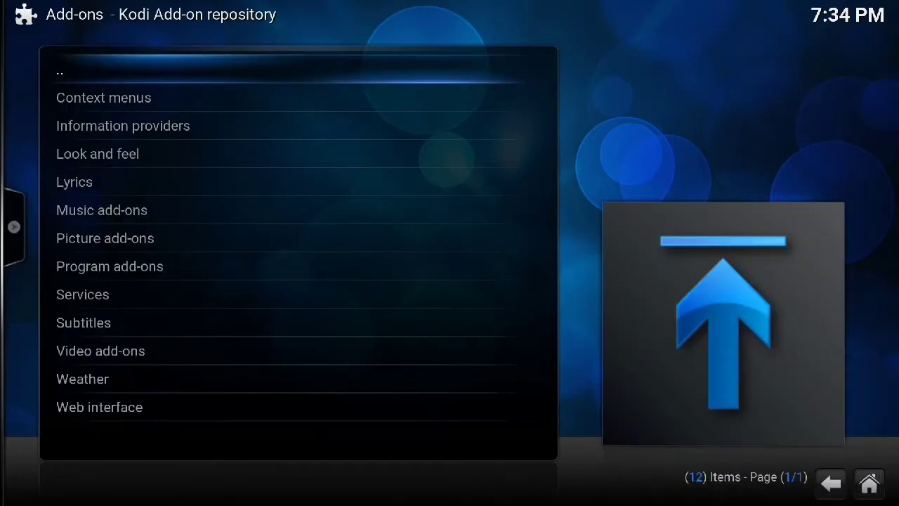
click(161, 269)
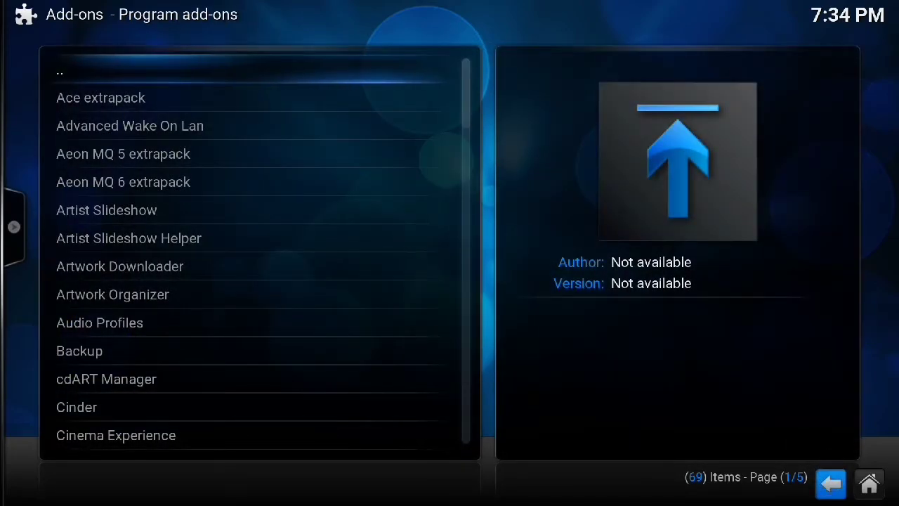
click(831, 482)
click(830, 483)
Open the list of installed program add-ons under My add-ons
click(124, 69)
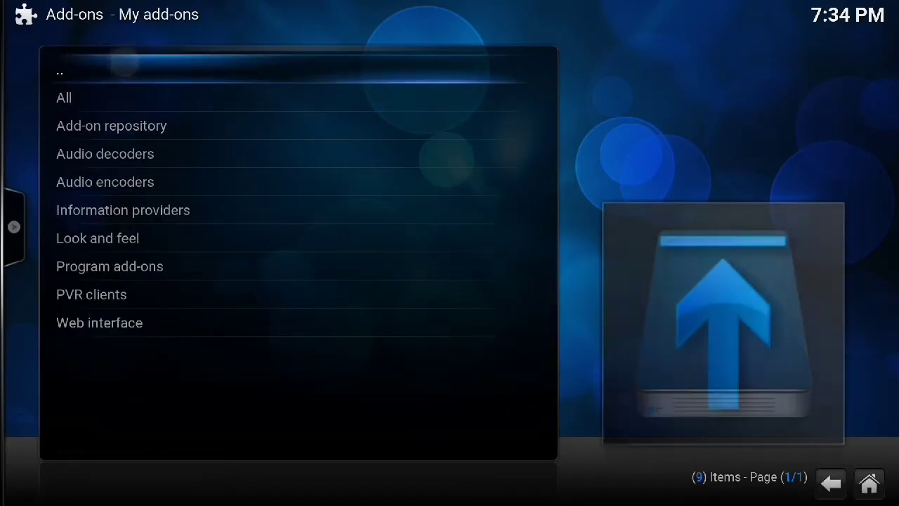
click(163, 261)
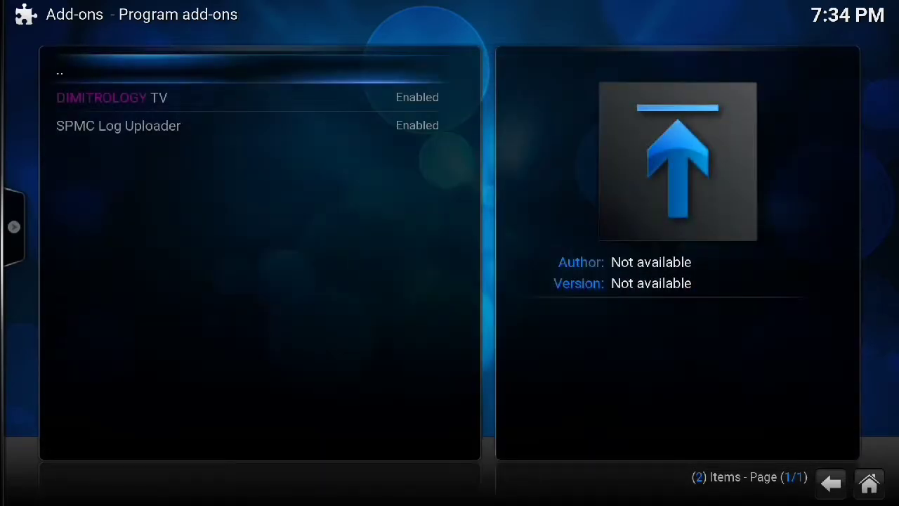
Open the DIMITROLOGY TV program add-on and acknowledge its request for a code
click(164, 96)
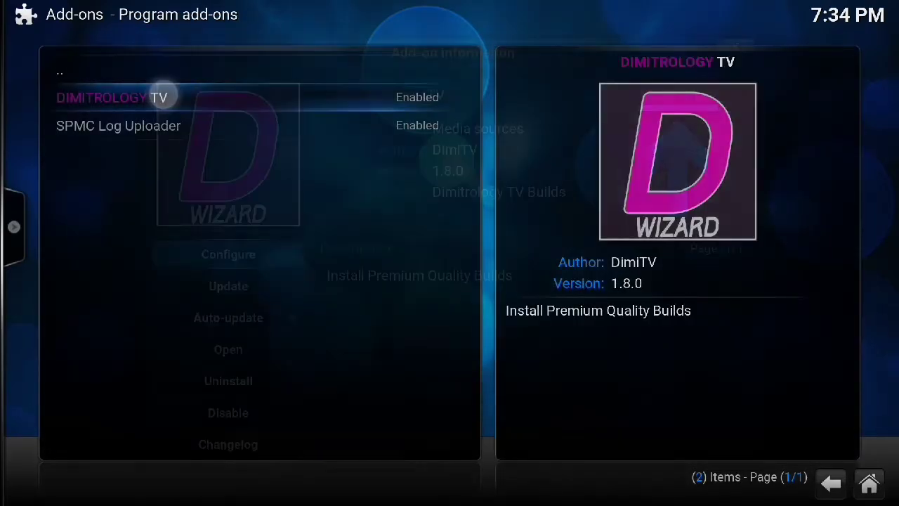
click(228, 349)
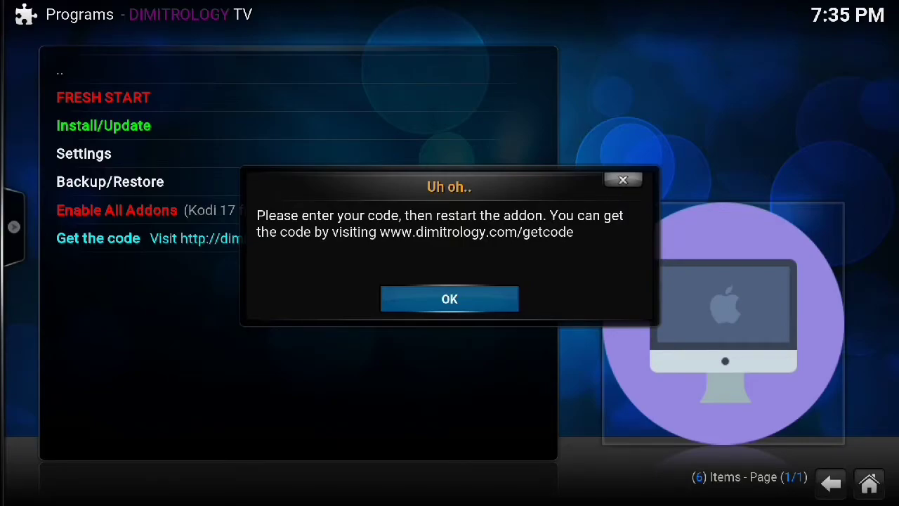
click(482, 295)
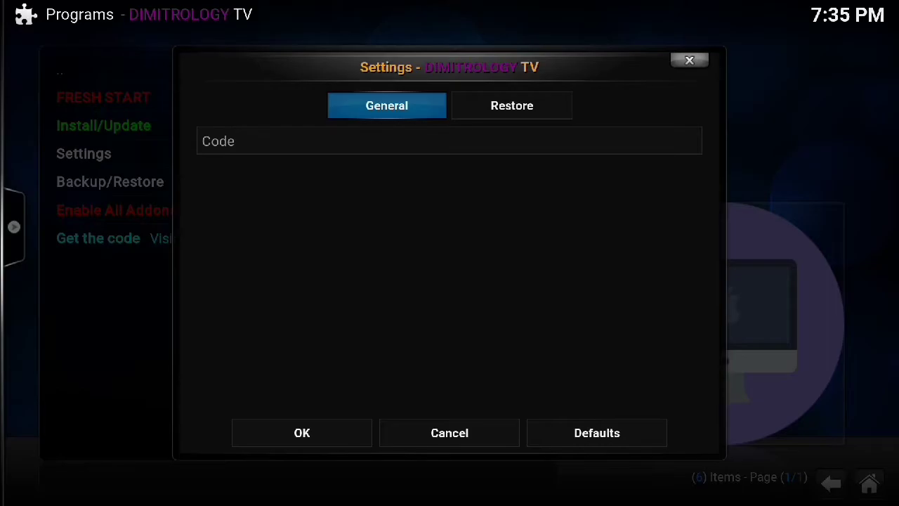
Enter the access code in the General settings of the DIMITROLOGY TV add-on and save the settings
drag(456, 3, 462, 115)
drag(370, 295, 370, 250)
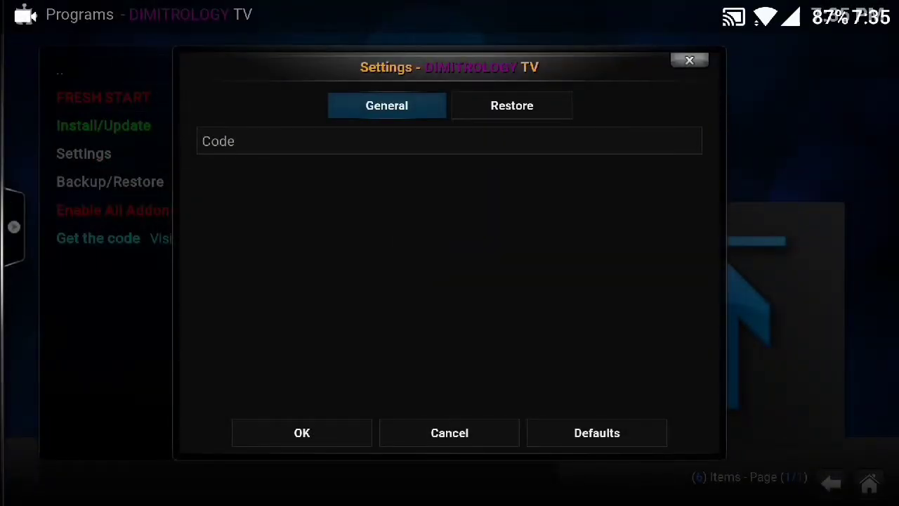
click(409, 142)
click(604, 201)
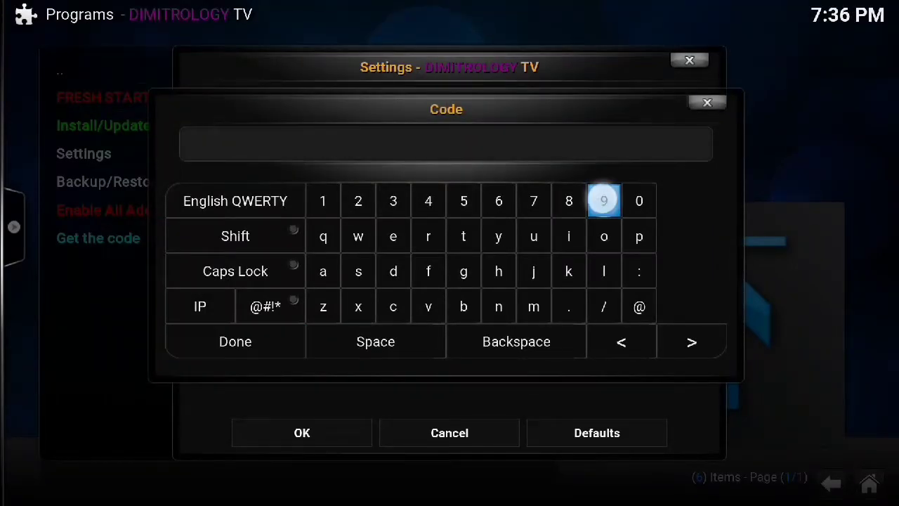
click(463, 201)
click(569, 201)
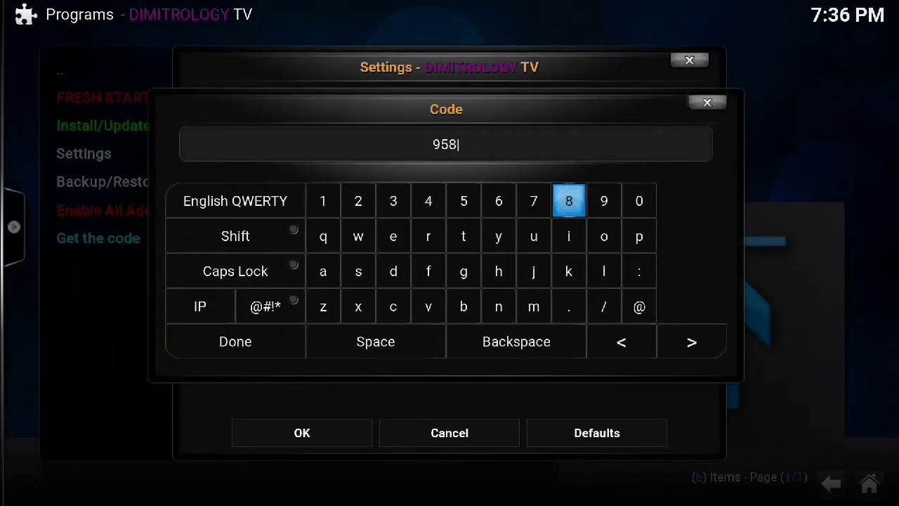
click(498, 201)
click(534, 201)
click(429, 201)
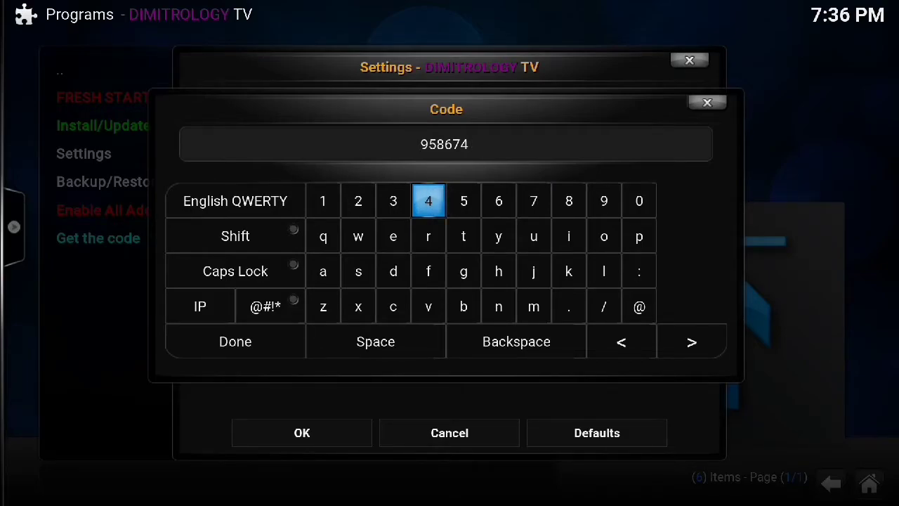
click(236, 341)
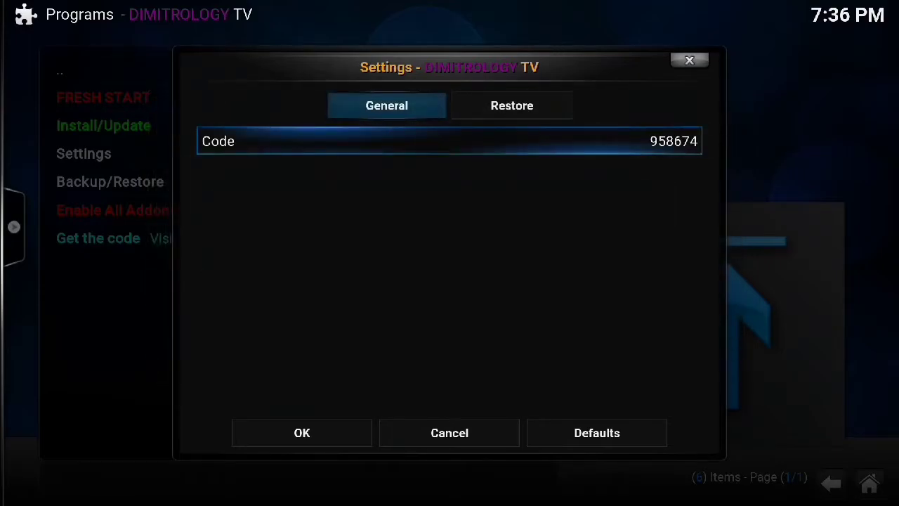
click(302, 433)
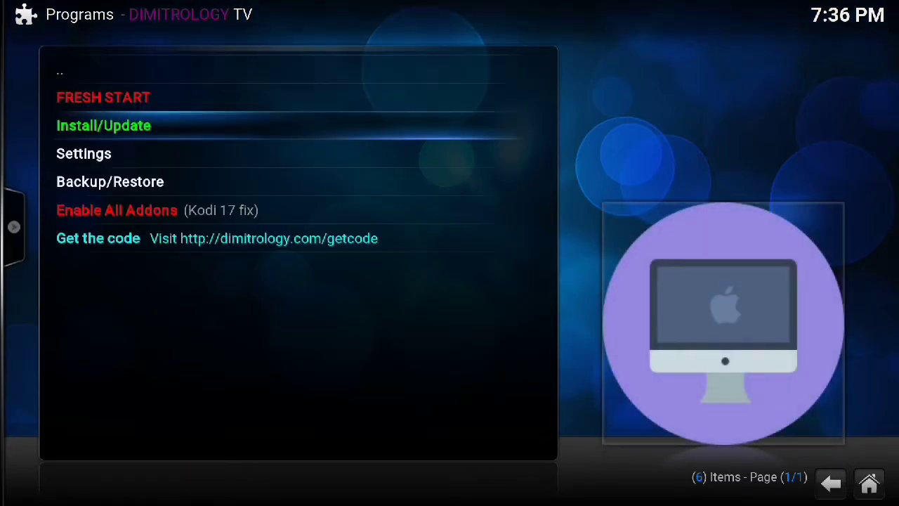
Install the Boom Shakalaka KODI 16 build, version 6.0, from the add-on's Install/Update list and acknowledge its completion
click(129, 124)
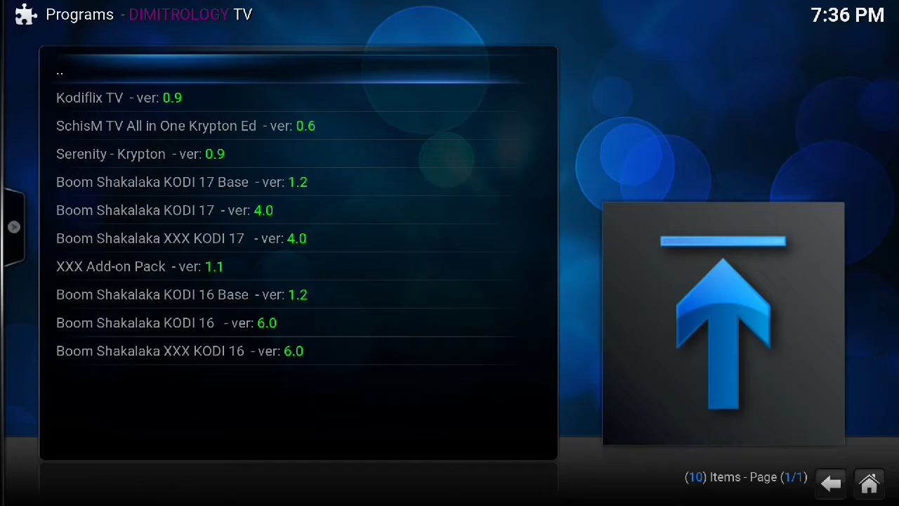
click(363, 324)
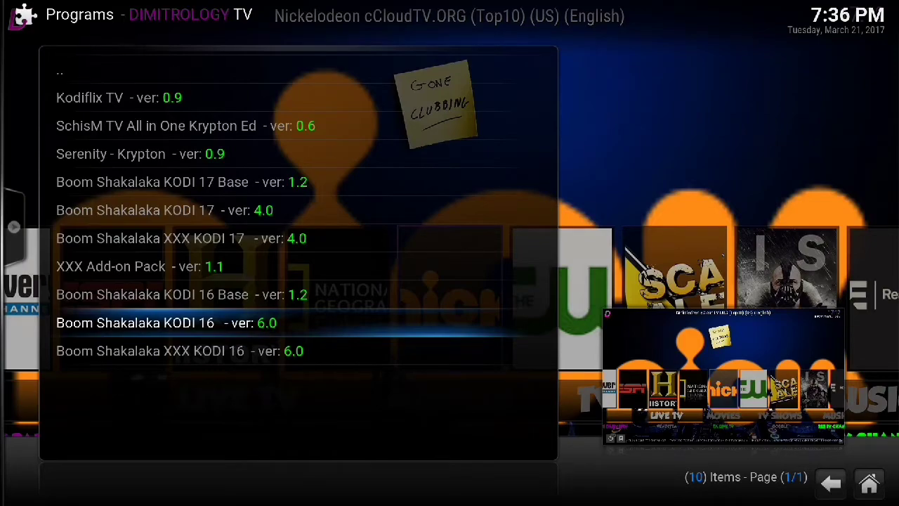
click(225, 325)
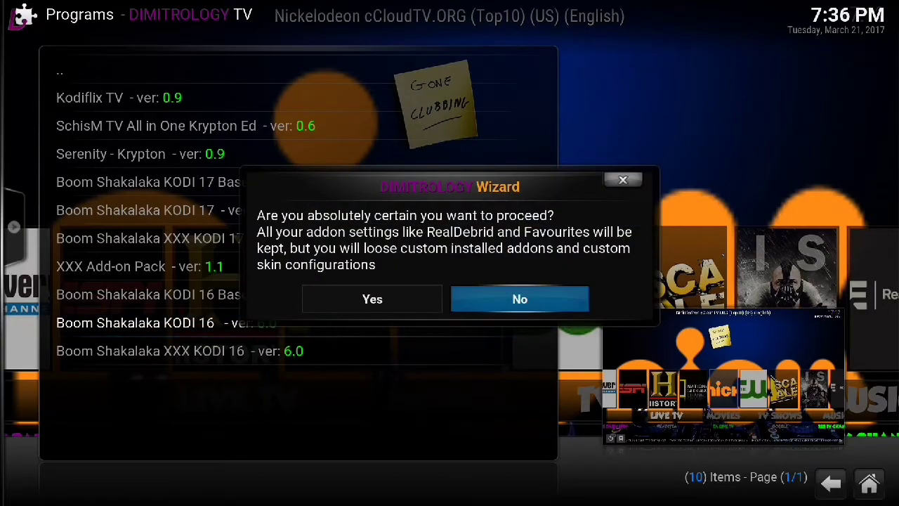
key(Left)
key(Return)
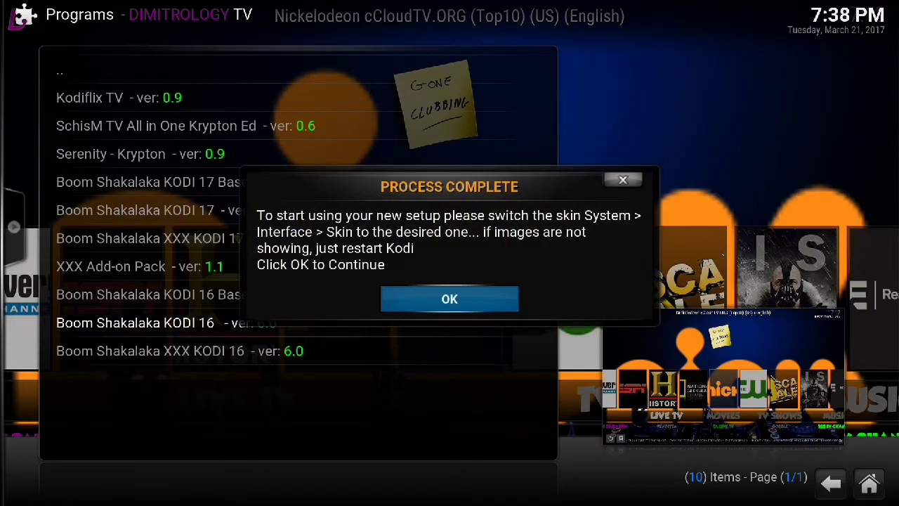
key(Return)
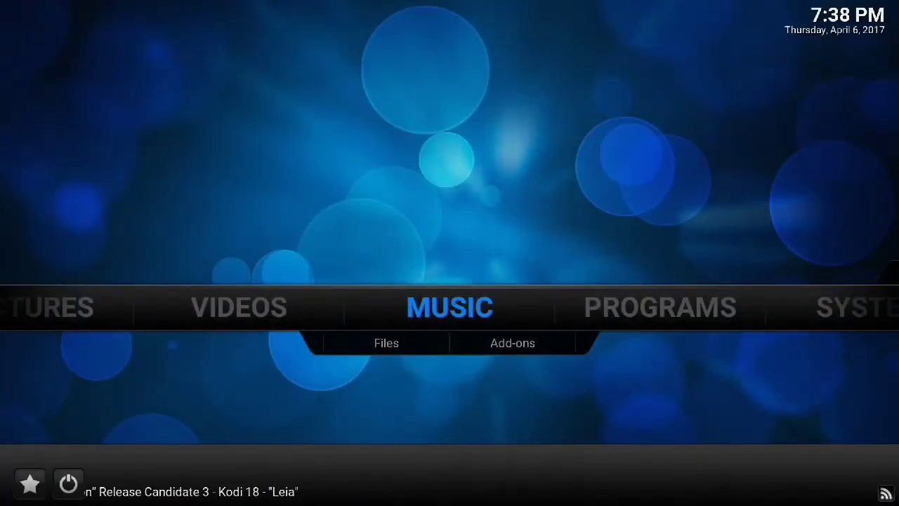
Exit the media center and relaunch SPMC from the phone's list of apps
click(68, 483)
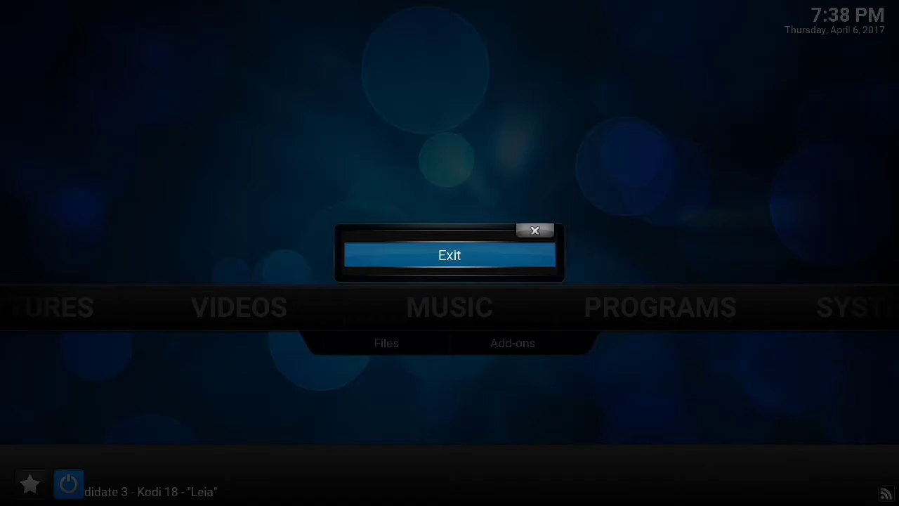
key(Return)
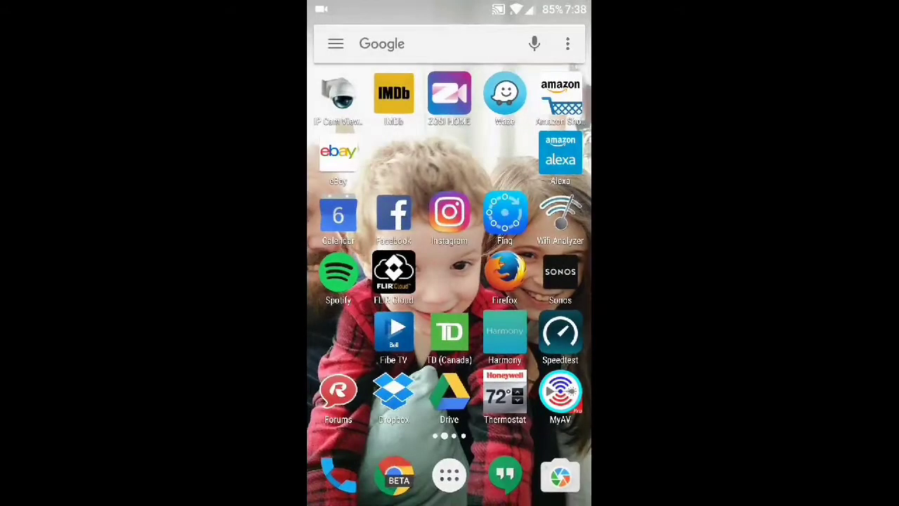
click(449, 476)
scroll(449, 281, down, 10)
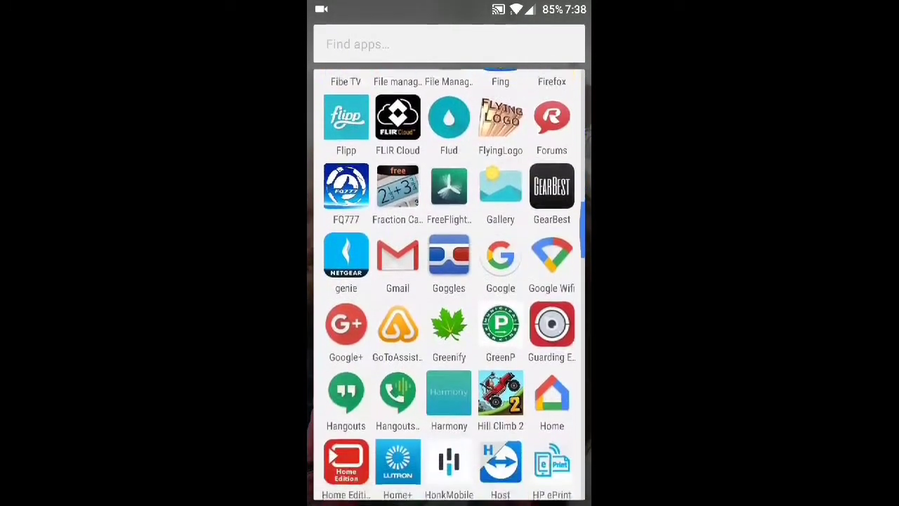
scroll(448, 281, down, 15)
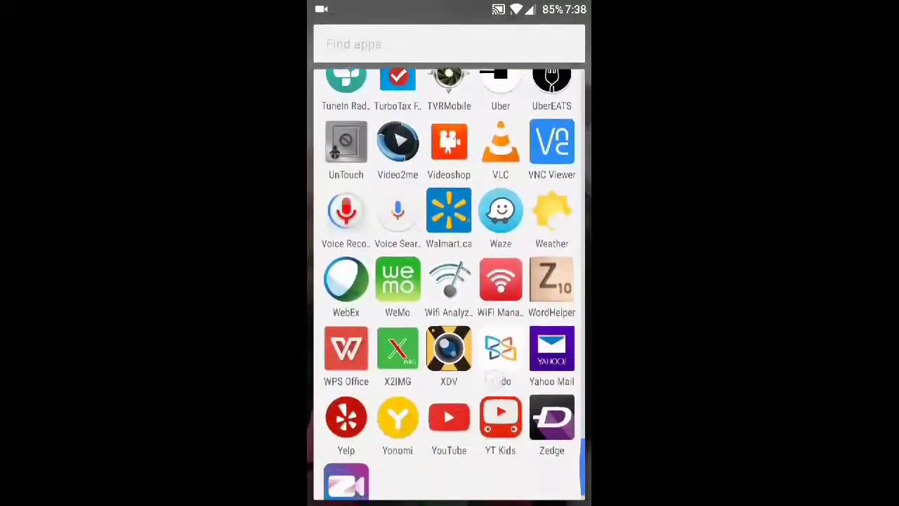
scroll(448, 281, up, 5)
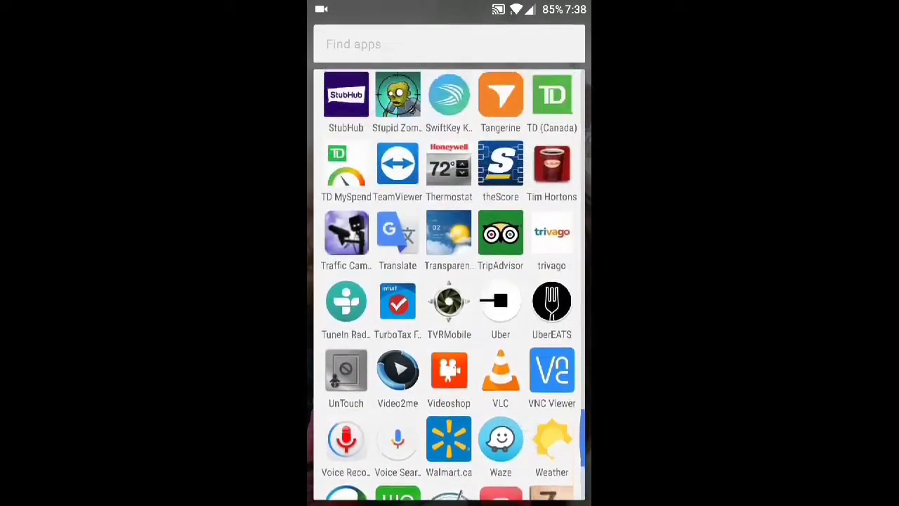
scroll(448, 280, up, 3)
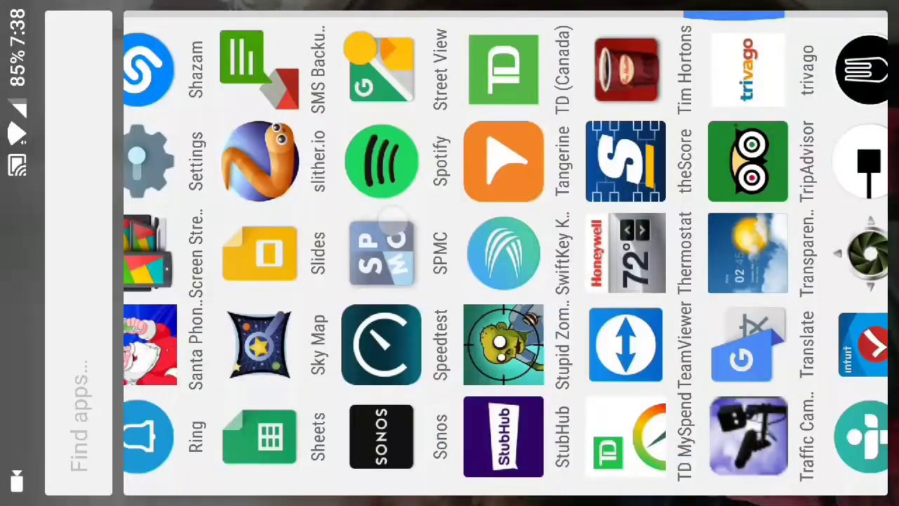
click(393, 218)
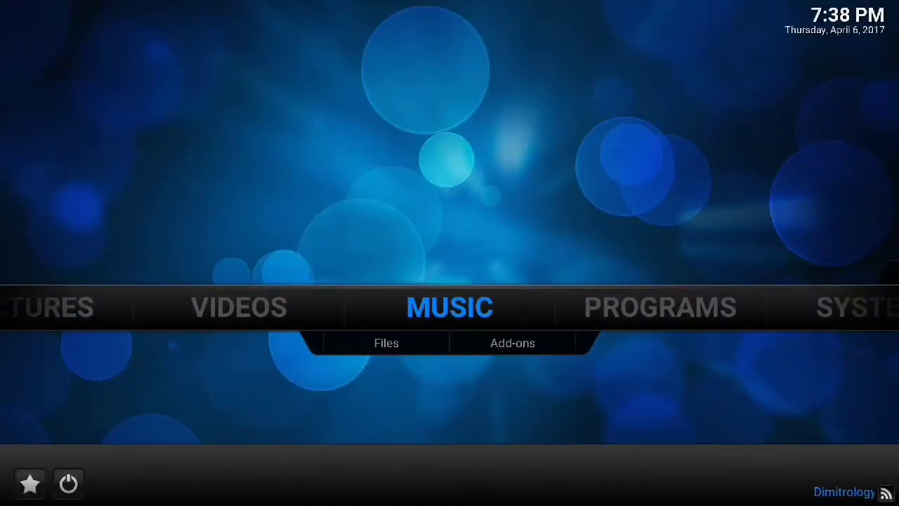
Change the skin to Dimitrology in the Appearance settings, keep the change and return to the home screen
click(708, 311)
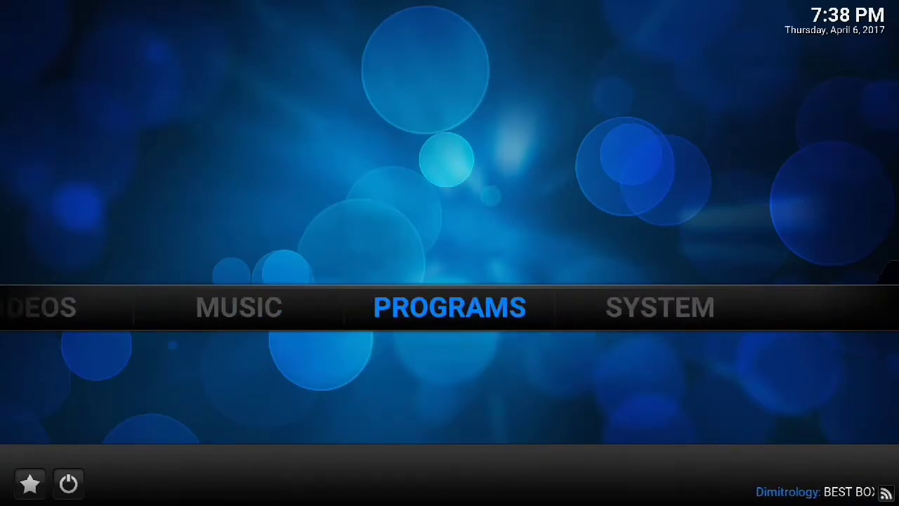
click(659, 307)
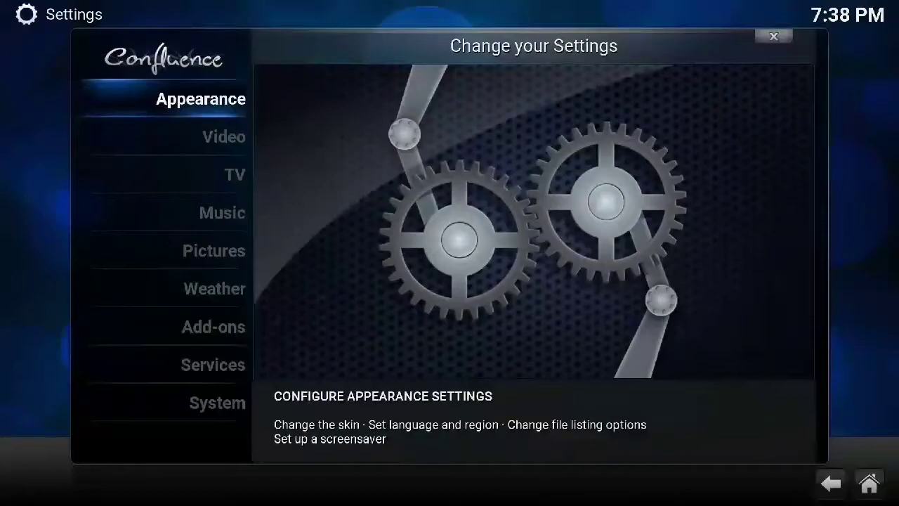
click(203, 97)
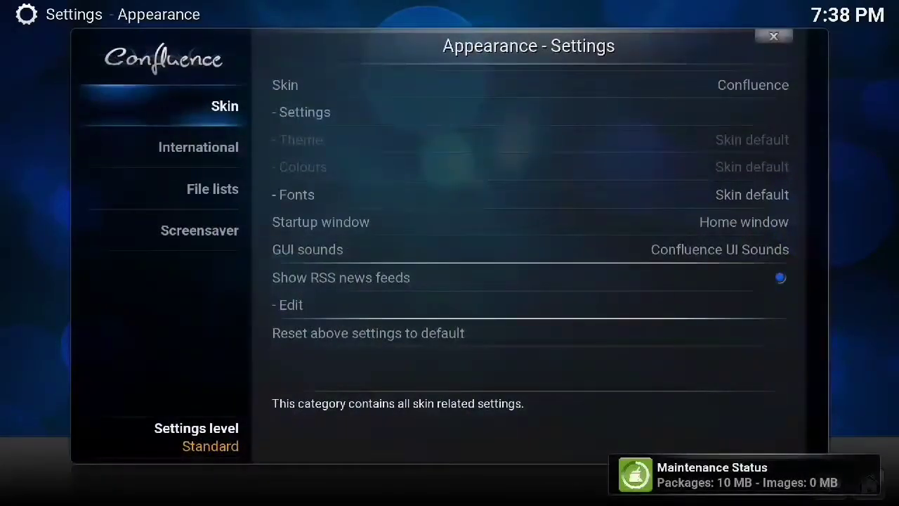
click(530, 85)
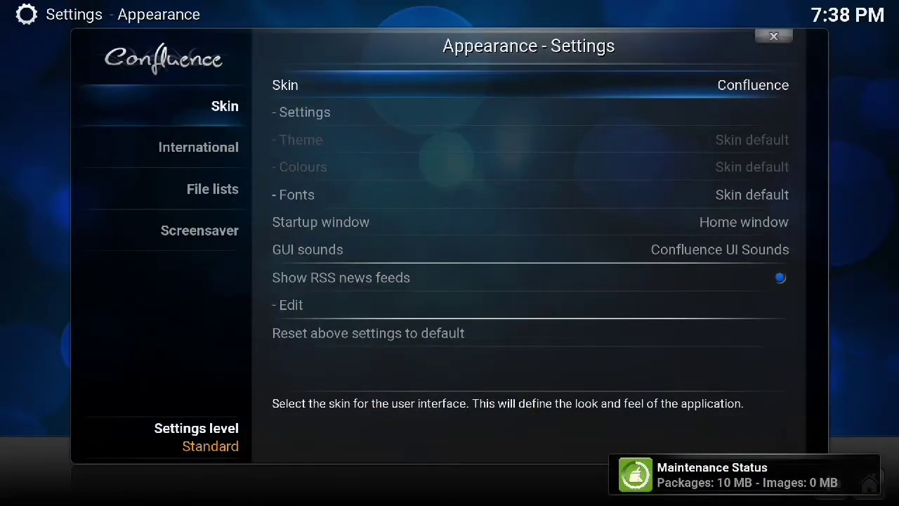
key(Return)
click(347, 260)
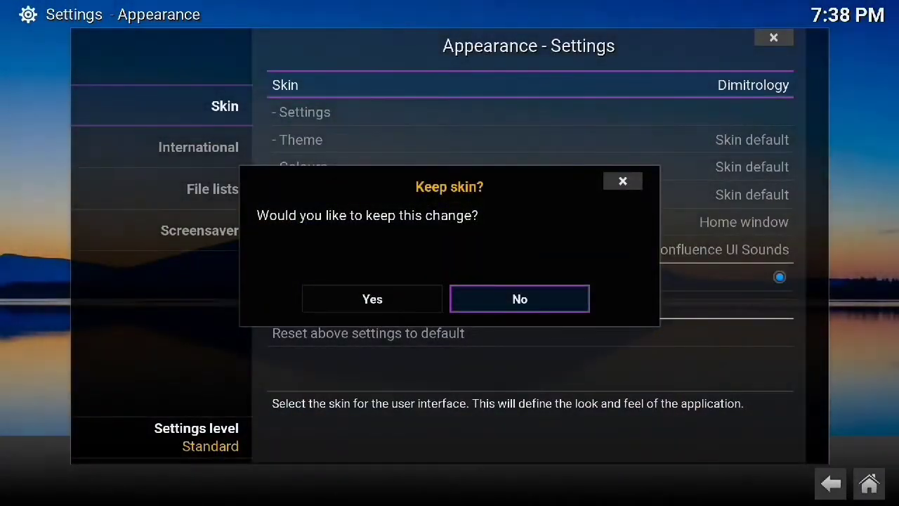
click(361, 297)
key(Escape)
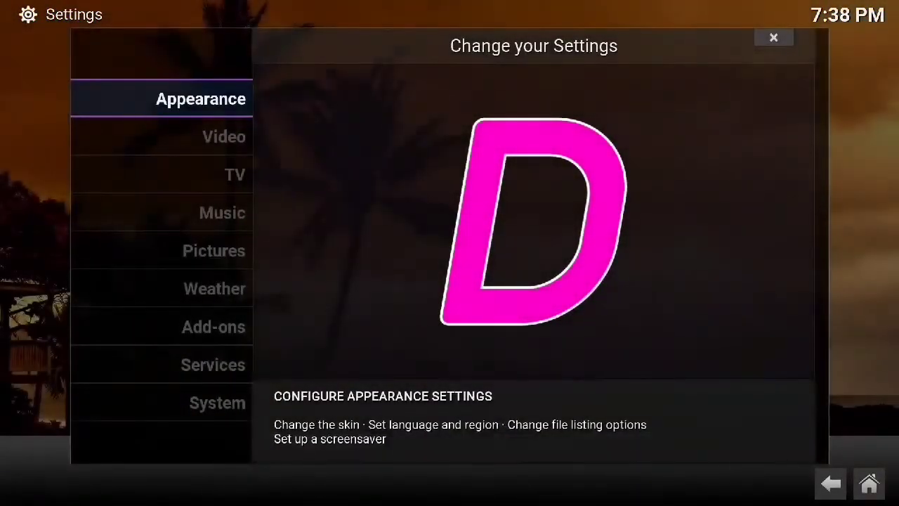
key(Escape)
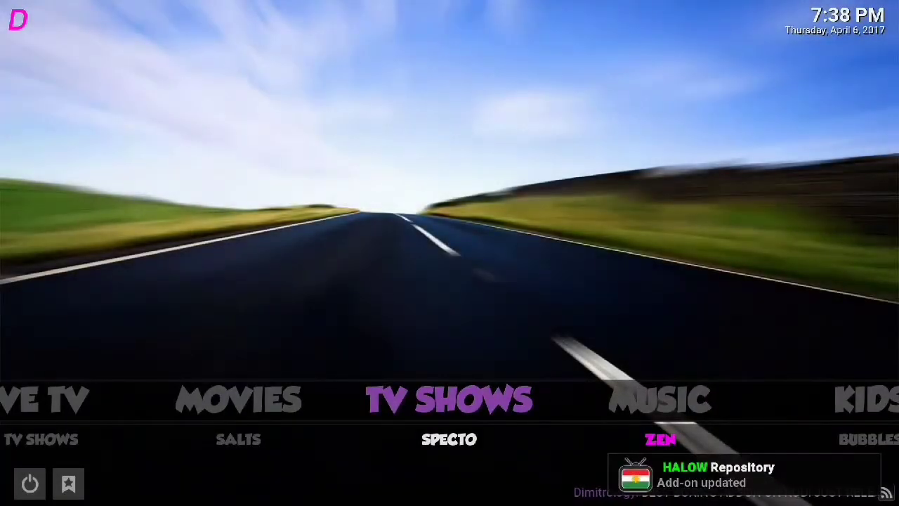
Browse the Movies and TV Shows sections of the home menu and dismiss the Version Check notice
drag(450, 399, 546, 405)
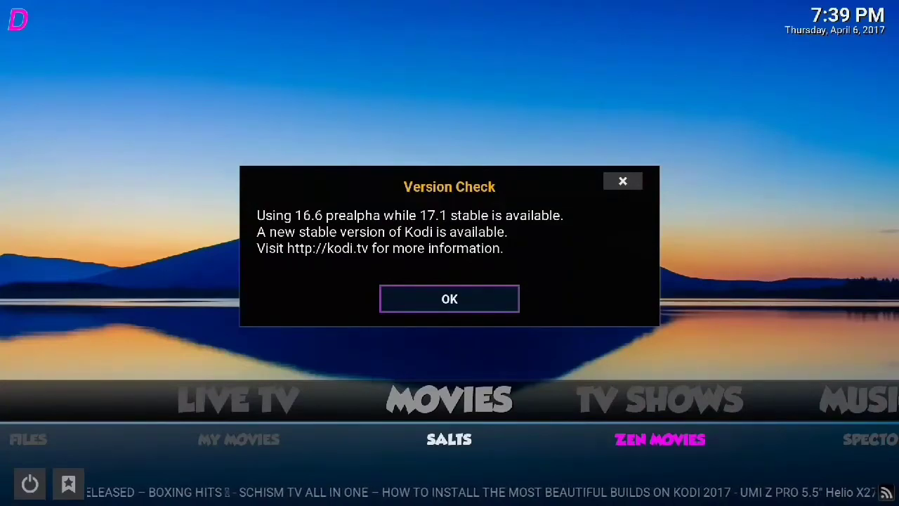
click(450, 298)
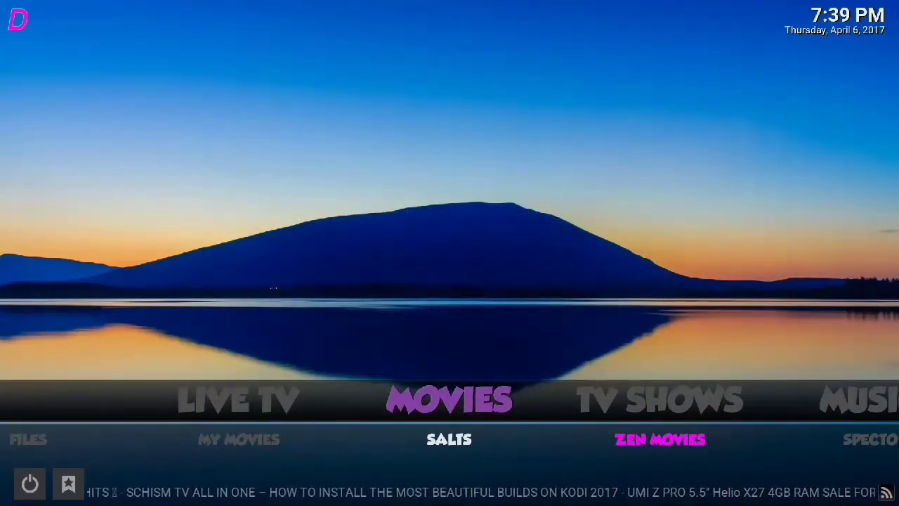
drag(652, 411, 616, 411)
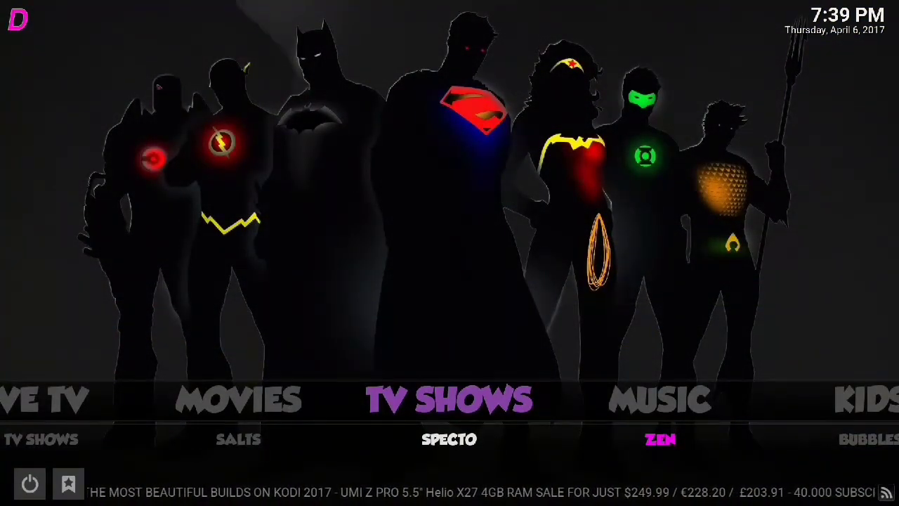
drag(497, 400, 573, 399)
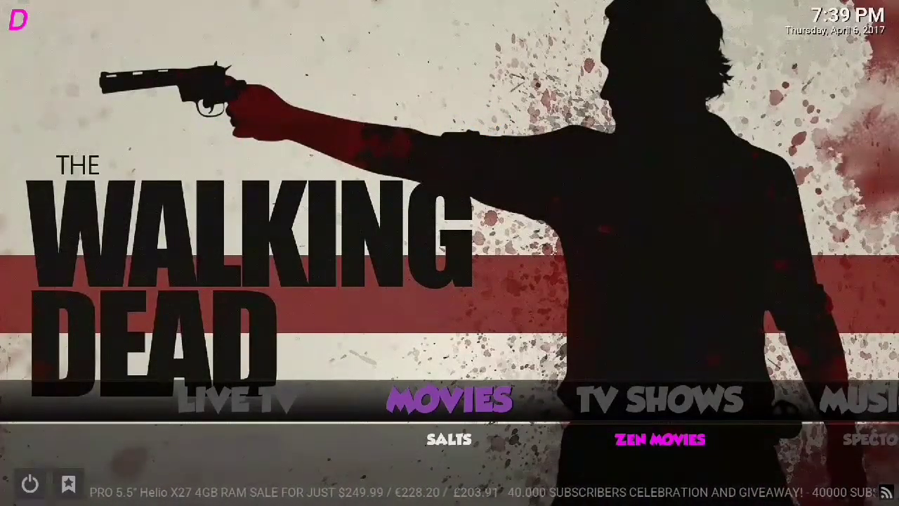
Change the skin to Confluence in the Appearance settings, keep the change and return to the home screen
drag(632, 411, 491, 412)
drag(772, 411, 491, 412)
click(674, 400)
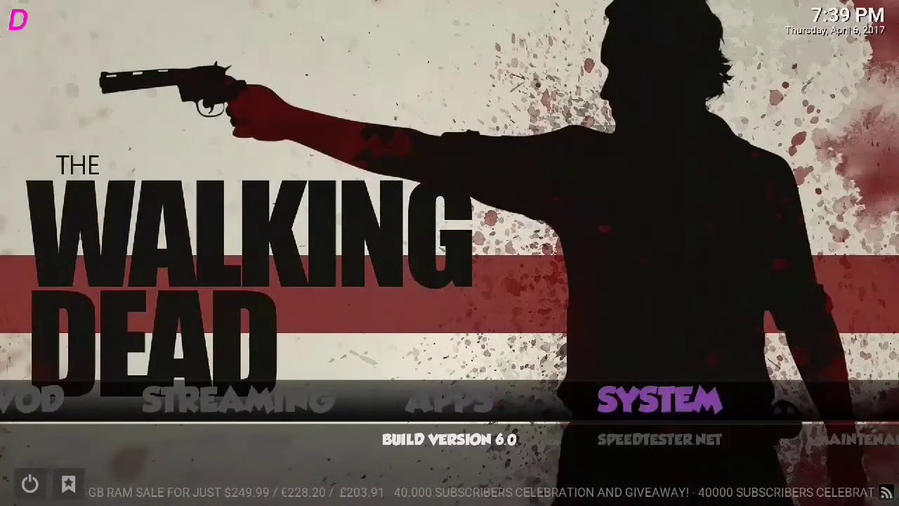
click(660, 400)
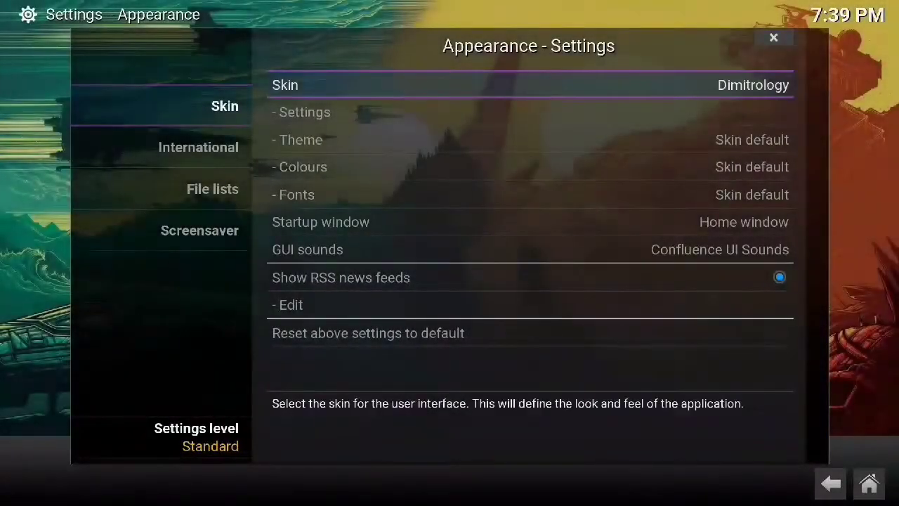
key(Return)
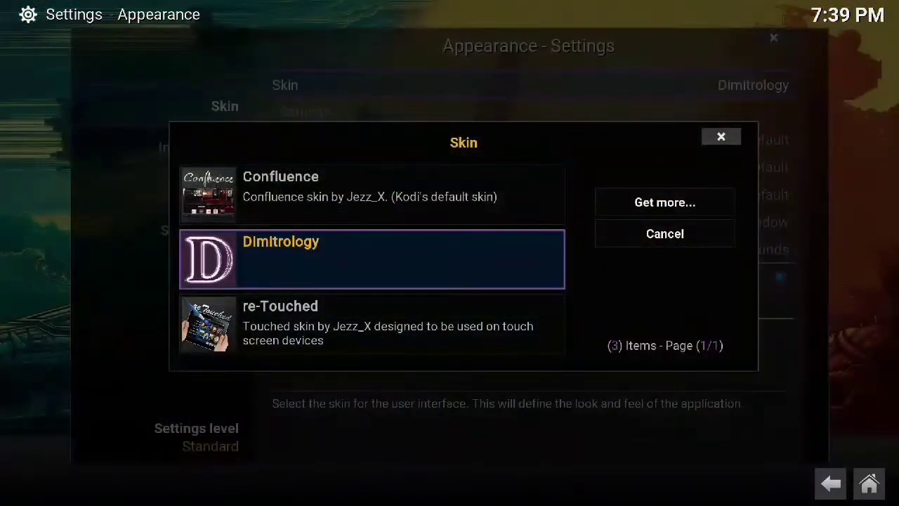
click(312, 185)
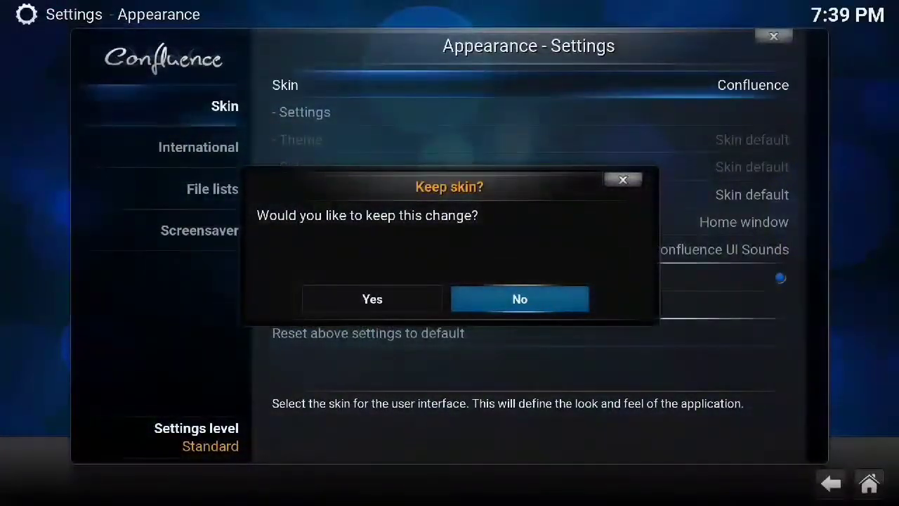
click(372, 299)
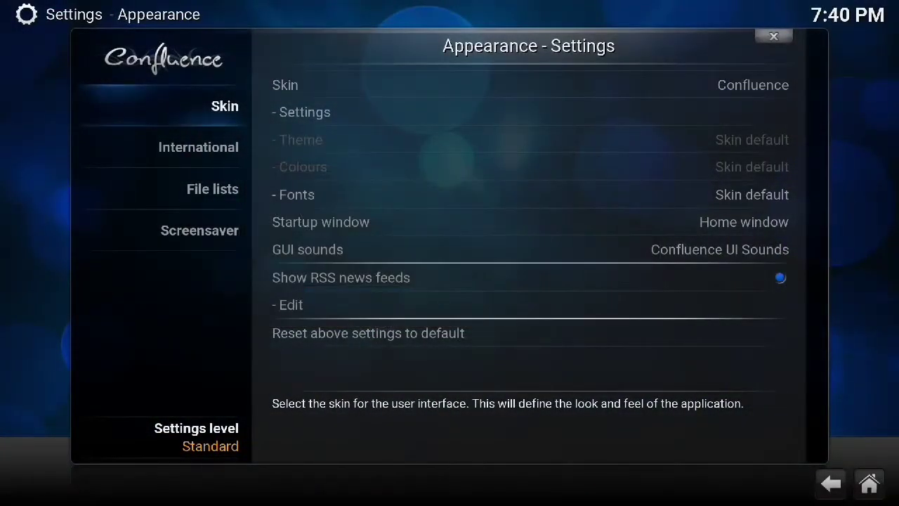
key(Escape)
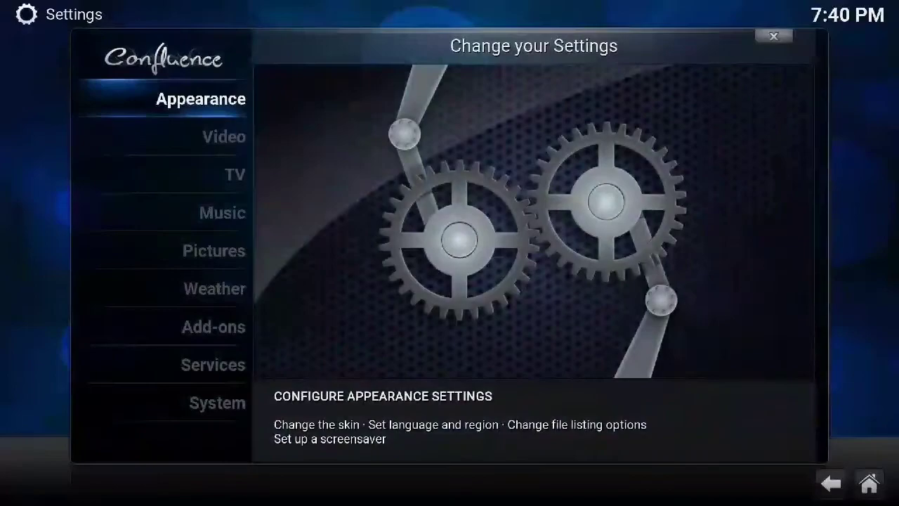
key(Escape)
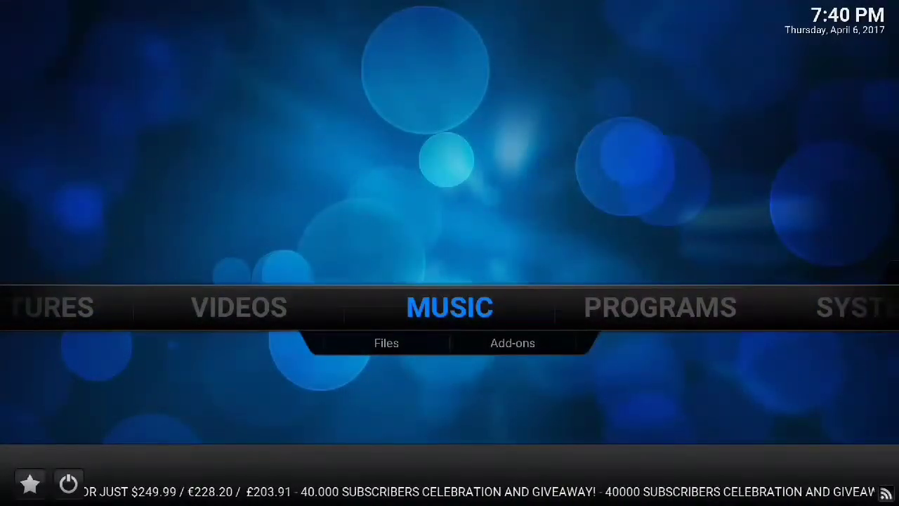
Open the Video settings and raise the settings level to Expert
key(Right)
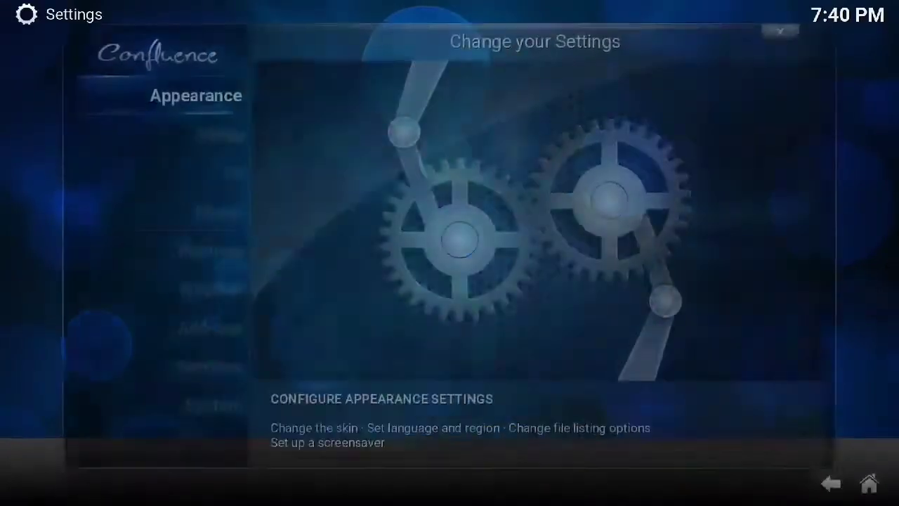
key(Down)
key(Return)
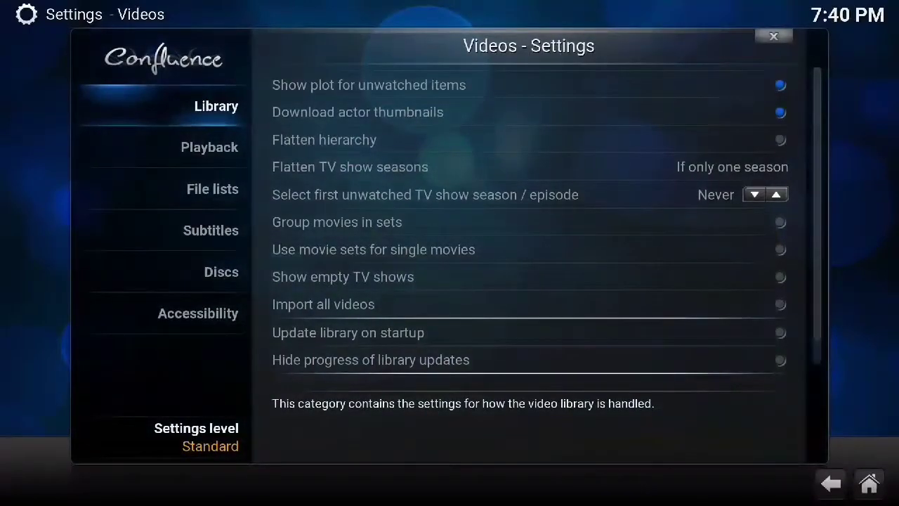
click(197, 435)
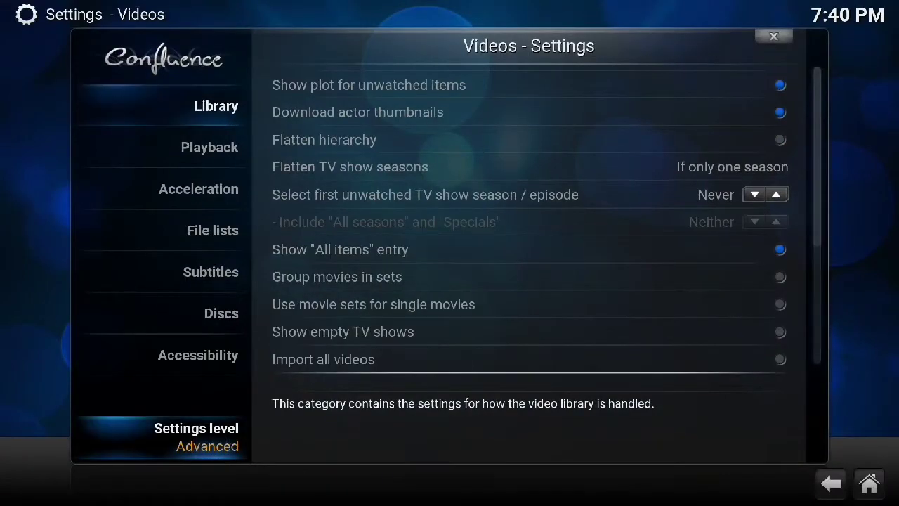
key(Return)
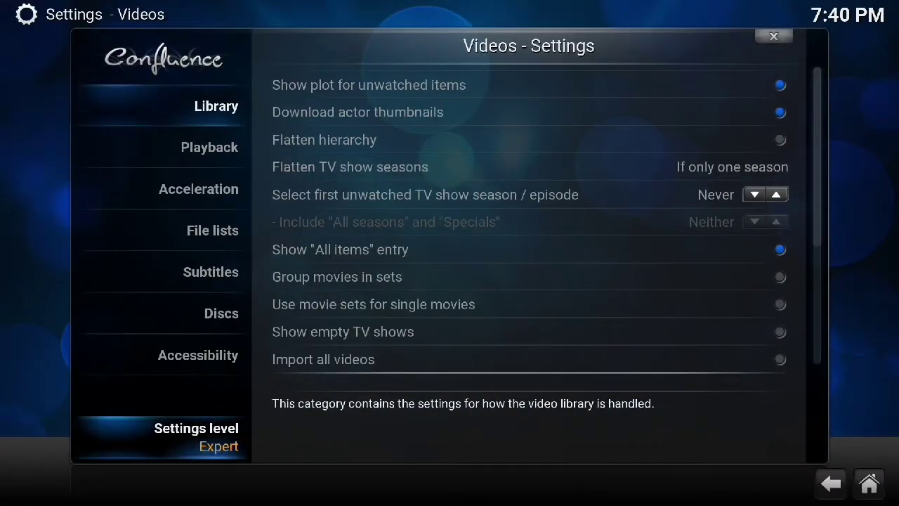
Toggle the MediaCodec (Surface) and MediaCodec hardware acceleration options in the video Acceleration settings
click(200, 190)
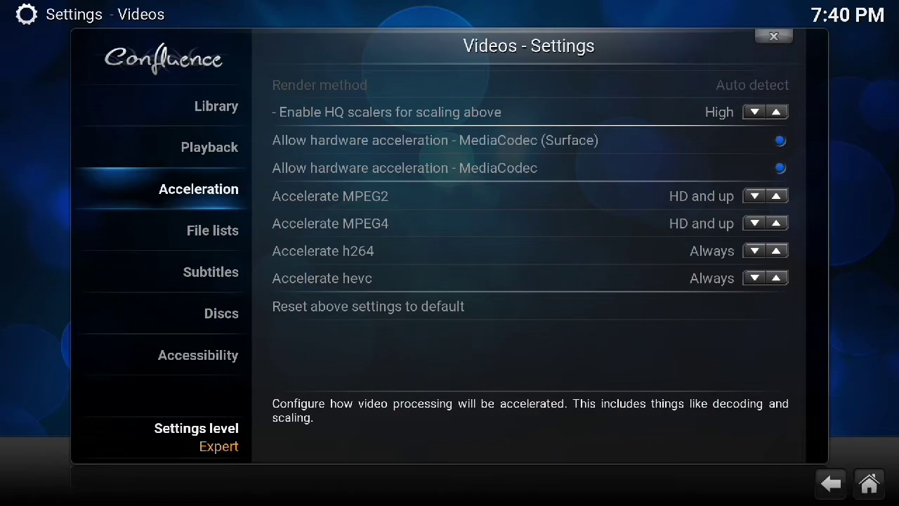
click(780, 140)
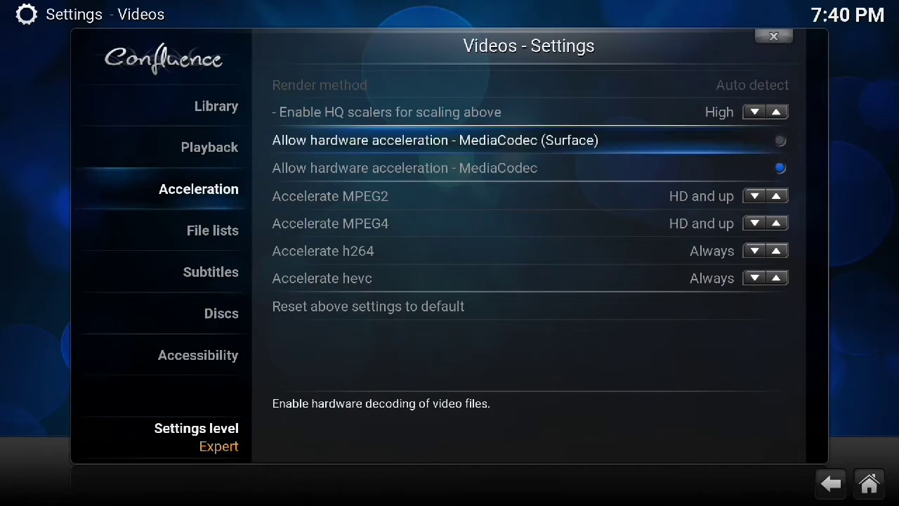
click(779, 168)
click(780, 140)
click(779, 167)
click(780, 141)
Set Adjust display refresh rate to Always in the video Playback settings and return to the home screen
click(211, 144)
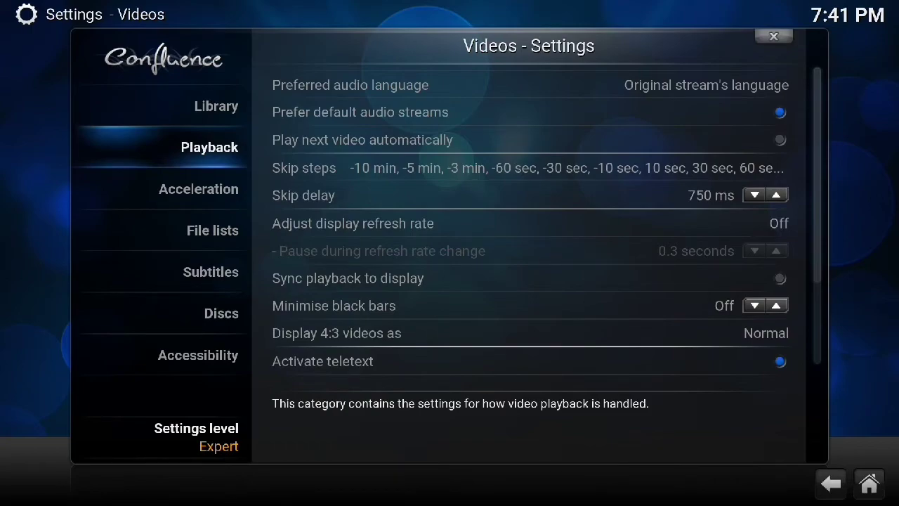
click(473, 221)
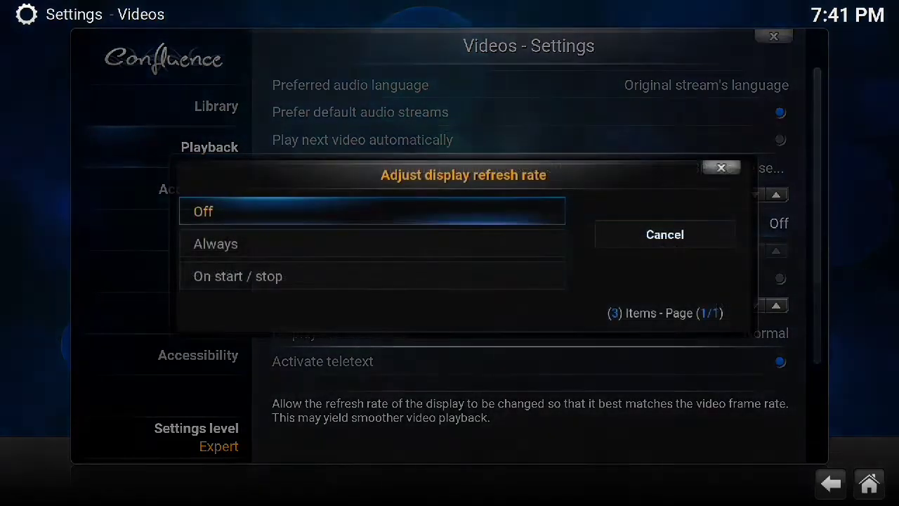
click(215, 244)
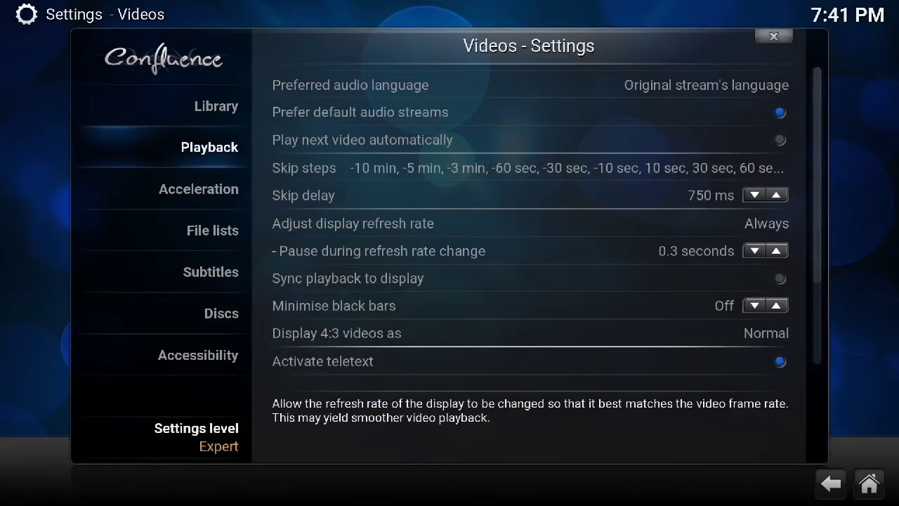
click(831, 482)
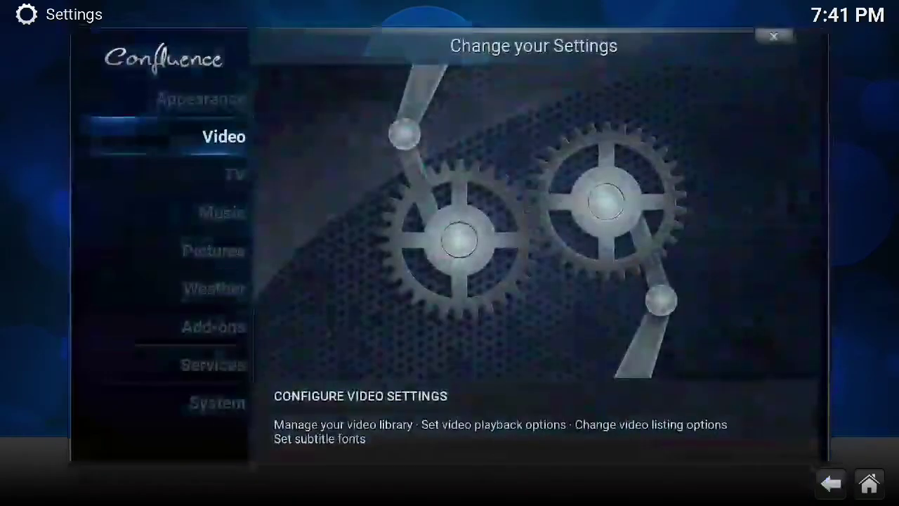
click(827, 479)
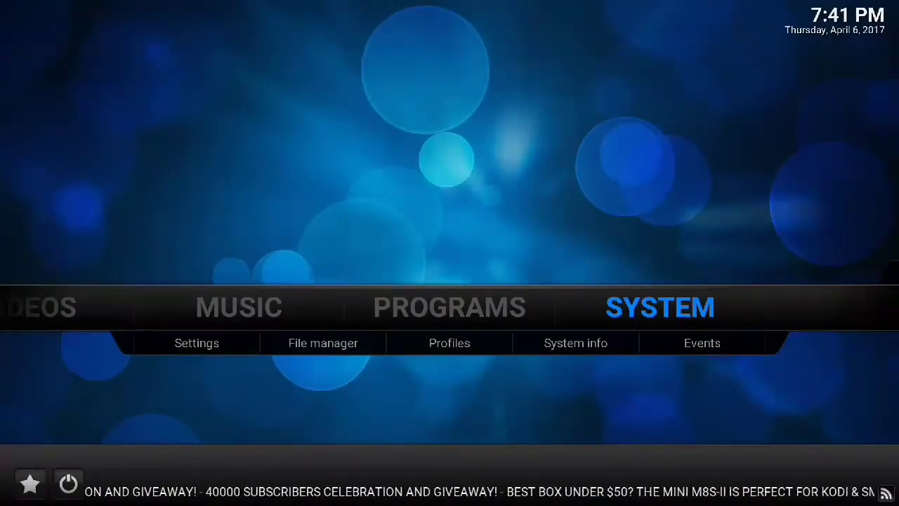
drag(380, 307, 737, 297)
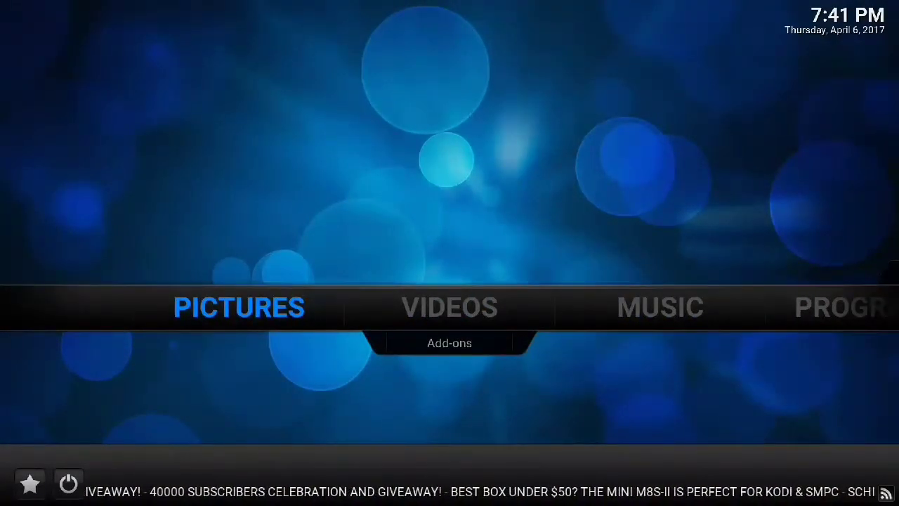